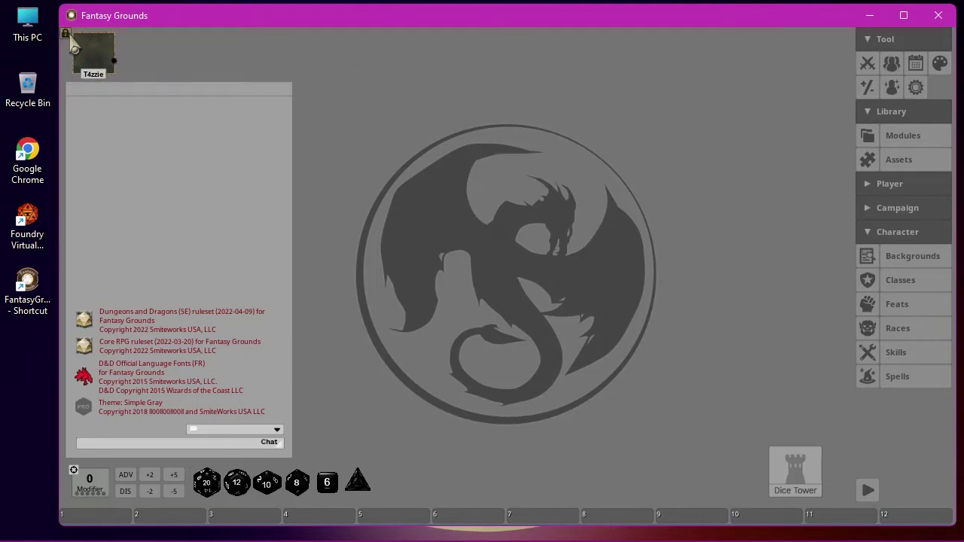
- Unlock the character portrait box, move it beneath the sidebar's Spells entry, and return it to its place above the chat
{"action": "left_click", "coordinate": [65, 34]}
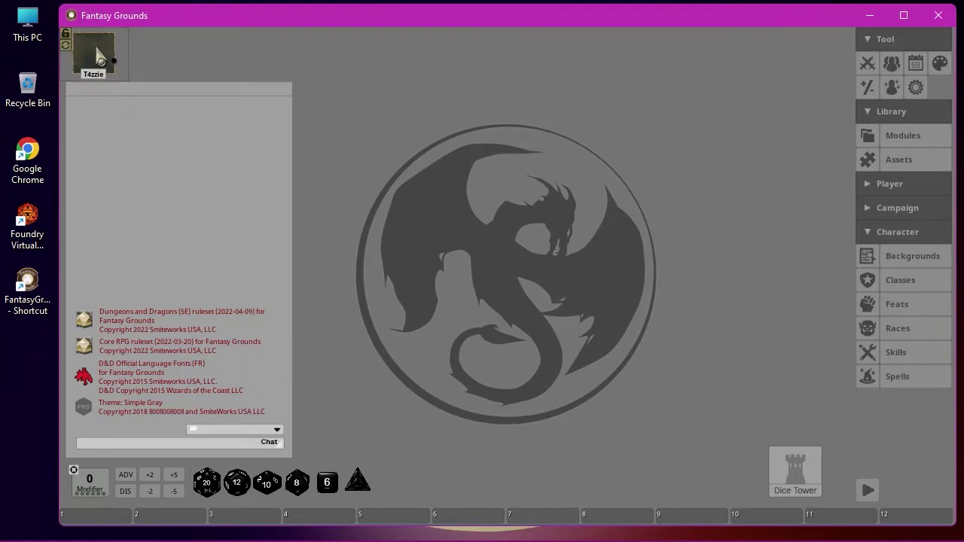
{"action": "left_click_drag", "start_coordinate": [125, 45], "coordinate": [951, 397]}
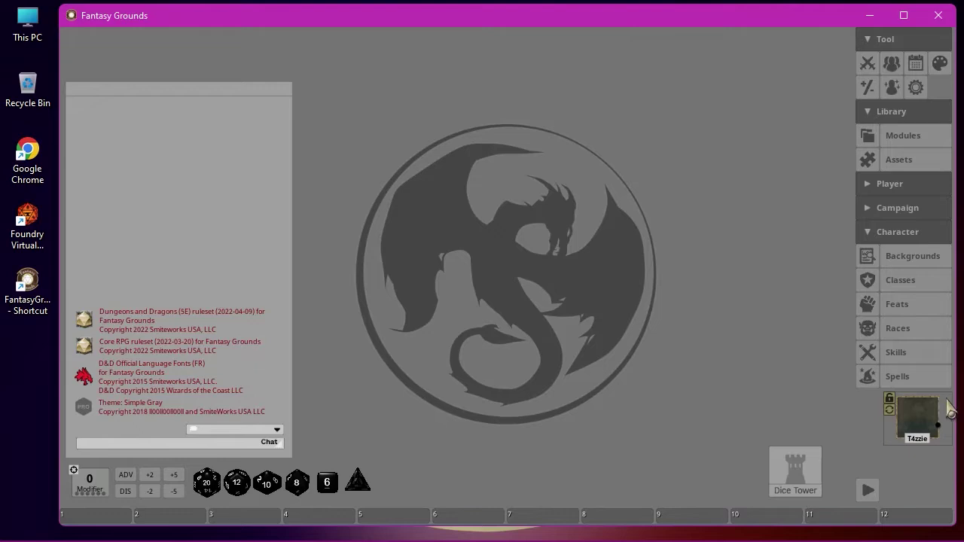
{"action": "left_click_drag", "start_coordinate": [950, 411], "coordinate": [124, 35]}
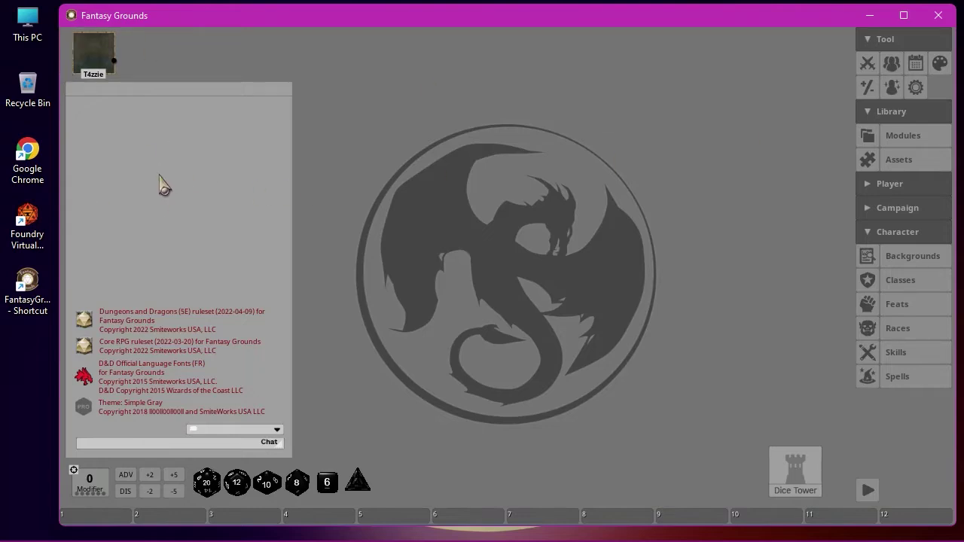
{"action": "right_click", "coordinate": [344, 503]}
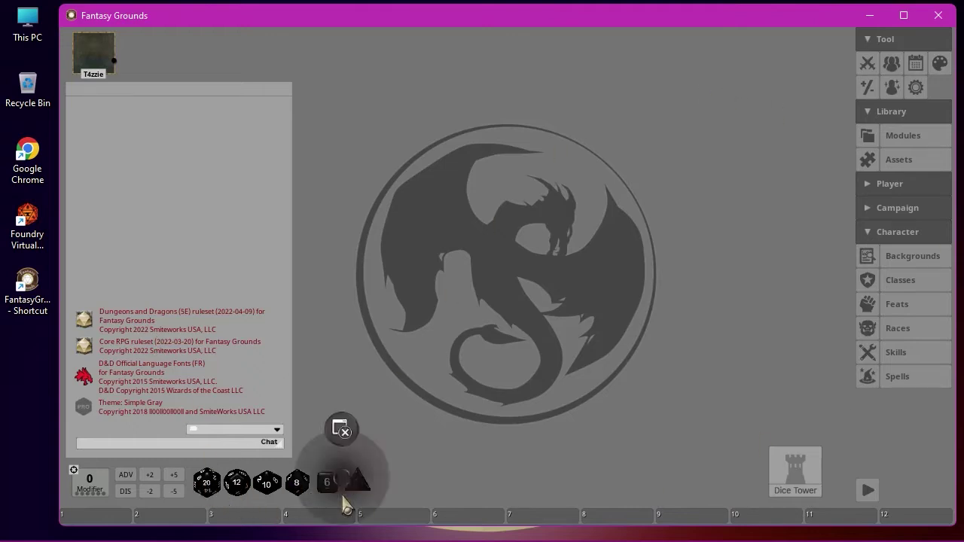
{"action": "left_click", "coordinate": [444, 486]}
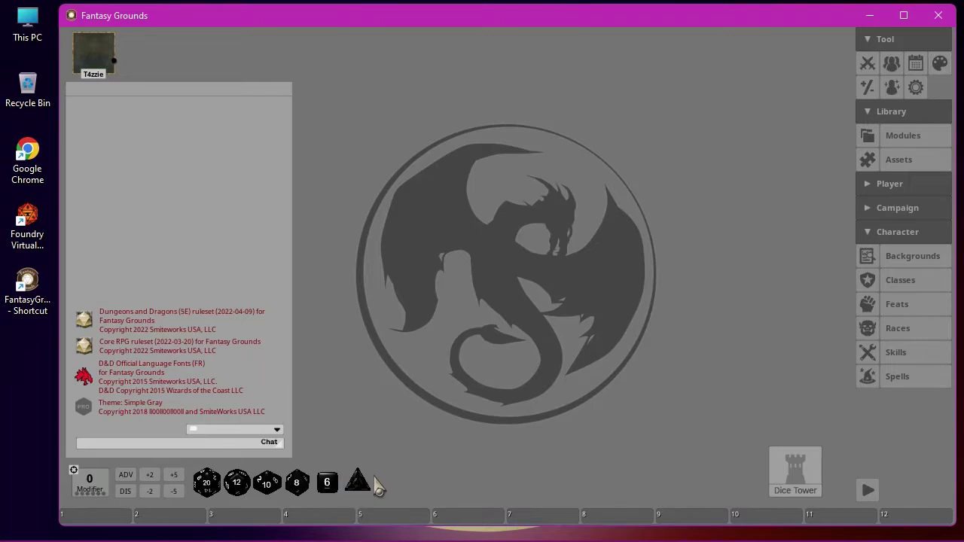
{"action": "right_click", "coordinate": [374, 477]}
{"action": "left_click", "coordinate": [502, 378]}
- Unlock the chat window and move it towards the middle of the desktop
{"action": "right_click", "coordinate": [108, 109]}
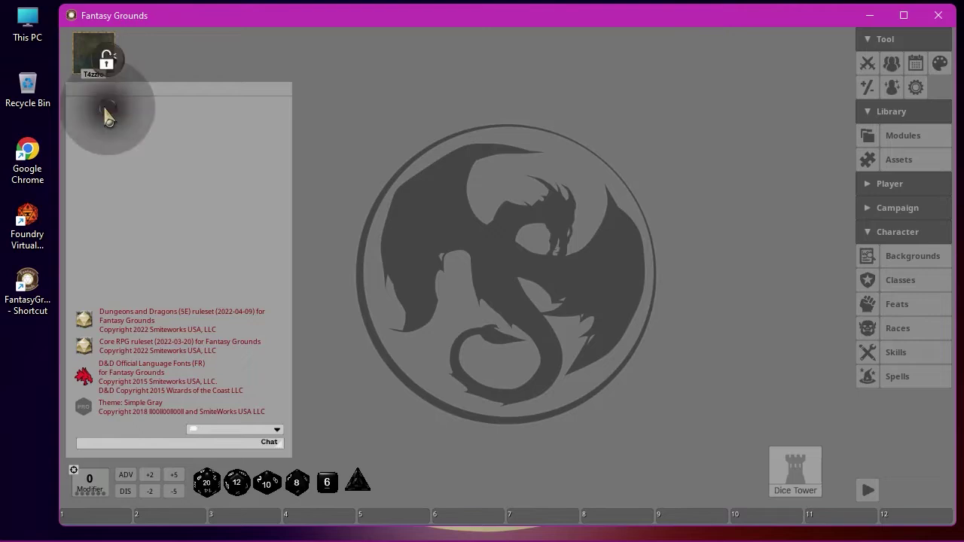
{"action": "left_click", "coordinate": [109, 63]}
{"action": "left_click_drag", "start_coordinate": [198, 133], "coordinate": [369, 99]}
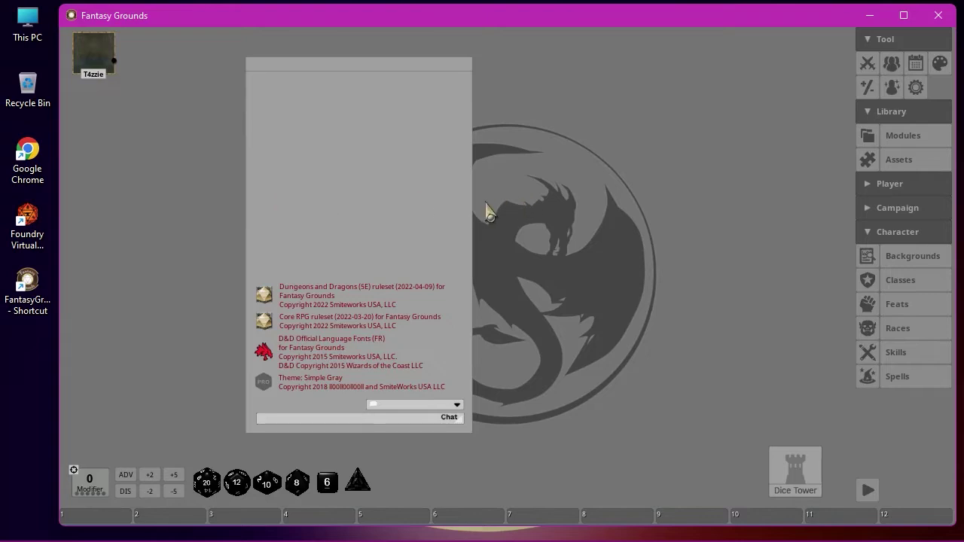
- Try out resizing the chat window by making it wider and shorter, then narrower and slightly taller
{"action": "left_click_drag", "start_coordinate": [475, 204], "coordinate": [546, 204]}
{"action": "left_click_drag", "start_coordinate": [407, 431], "coordinate": [407, 354]}
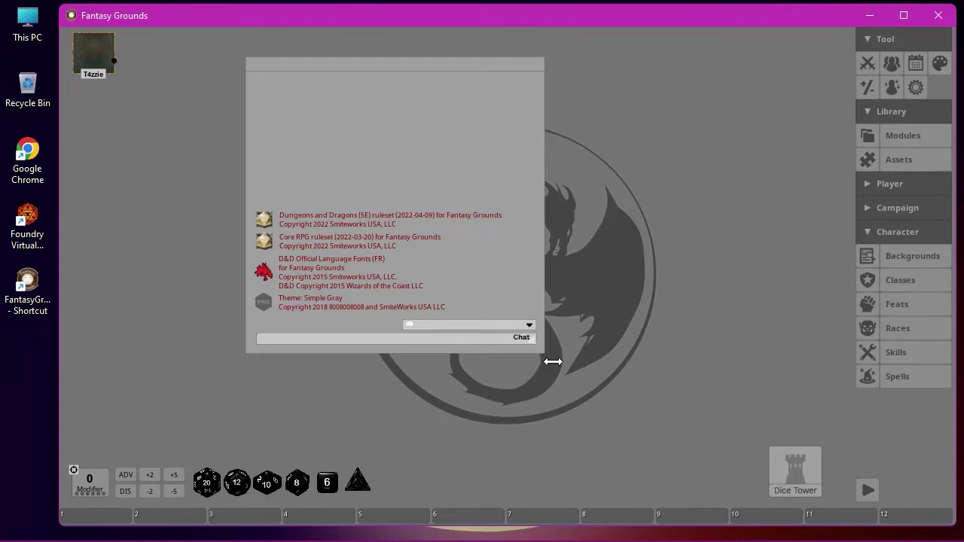
{"action": "left_click_drag", "start_coordinate": [552, 362], "coordinate": [450, 390]}
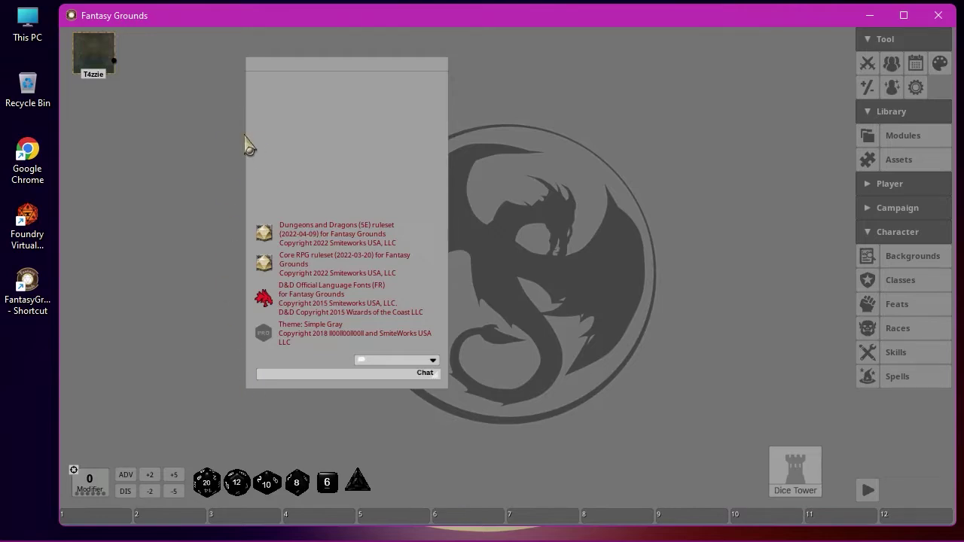
- Move the chat window back below the character portrait, enlarge it to just above the dice, and lock its position
{"action": "left_click_drag", "start_coordinate": [384, 66], "coordinate": [200, 89]}
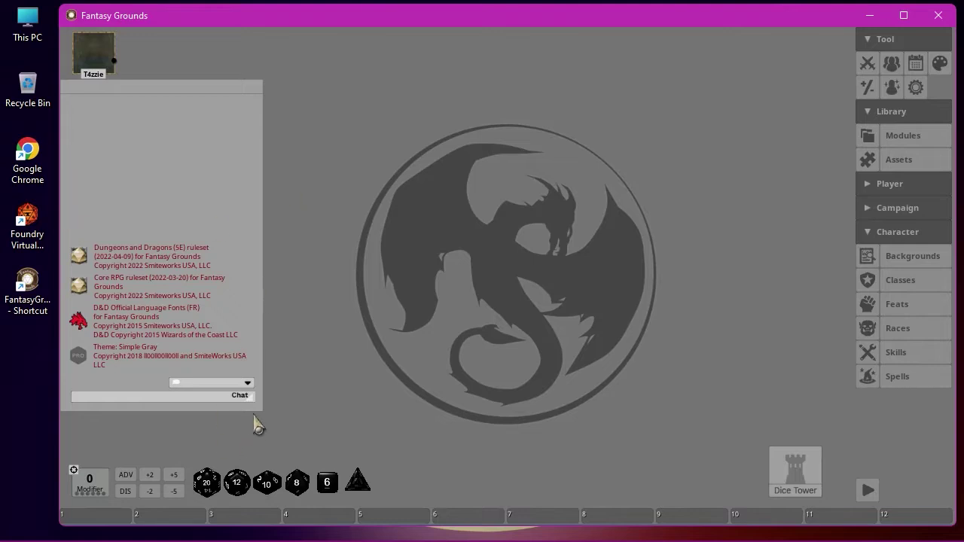
{"action": "left_click_drag", "start_coordinate": [263, 412], "coordinate": [302, 459]}
{"action": "right_click", "coordinate": [120, 141]}
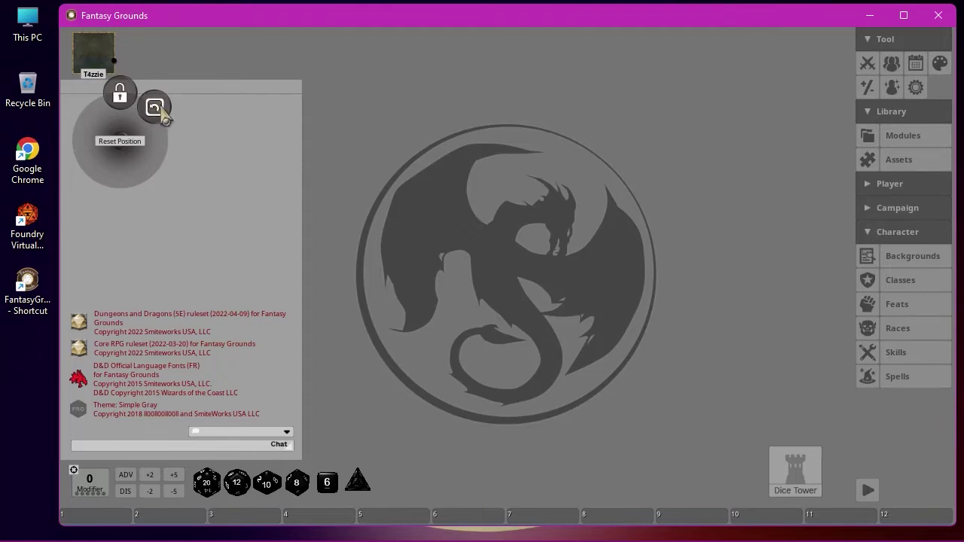
{"action": "left_click", "coordinate": [119, 98]}
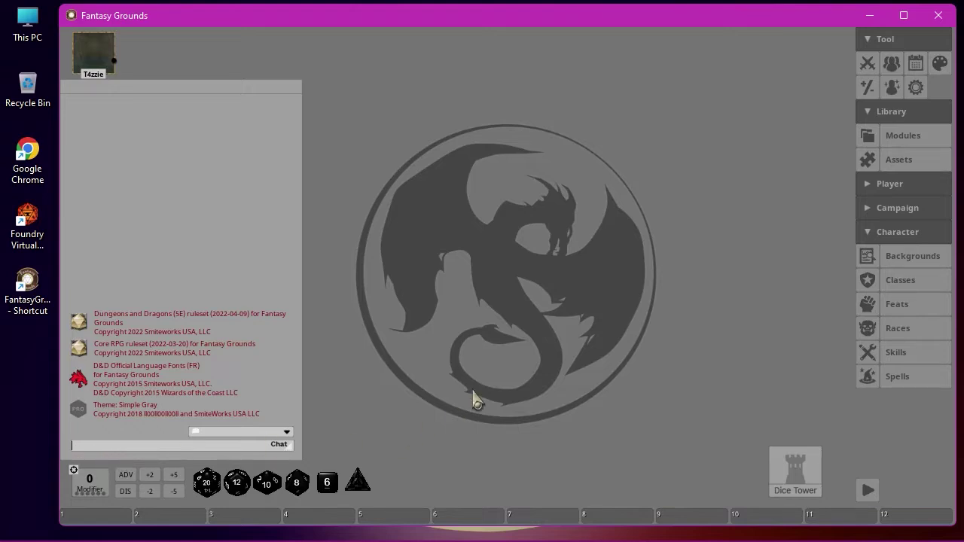
- Send the chat message "hello" and roll dice with the command /die 4d6 + 1
{"action": "key", "text": "Return"}
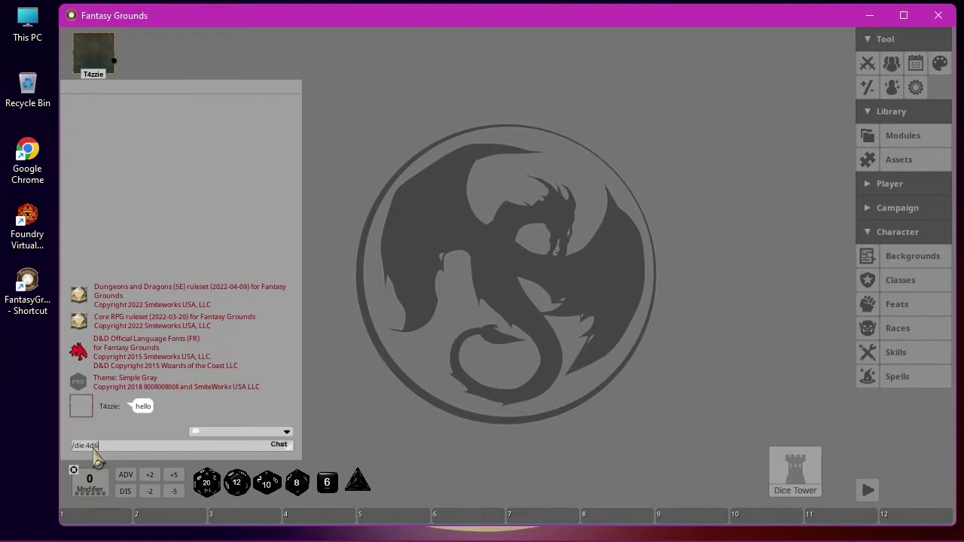
{"action": "type", "text": "+ 1"}
{"action": "key", "text": "Return"}
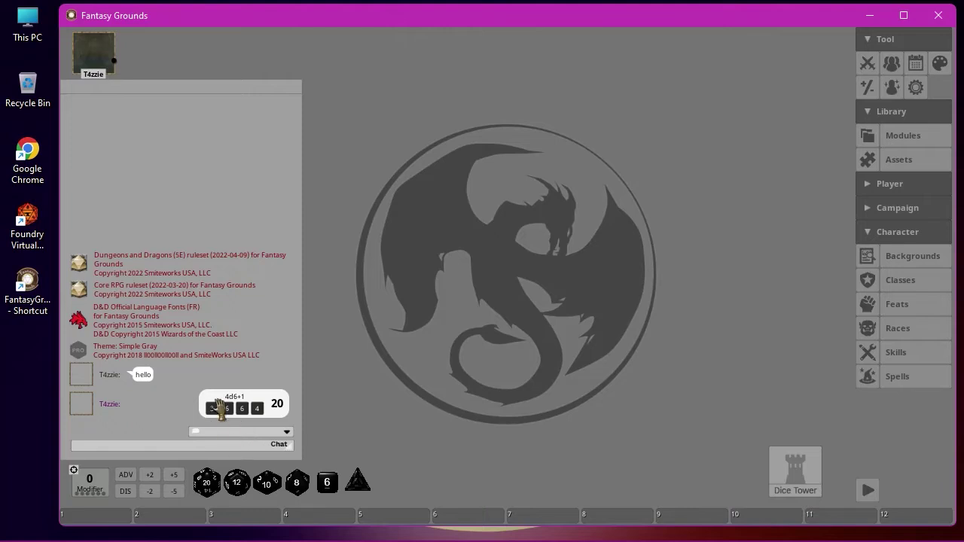
- Roll 4d6dl1 + 1 to drop the lowest die, and 4d6dh1 - 1 to drop the highest, using /die commands
{"action": "left_click", "coordinate": [104, 445]}
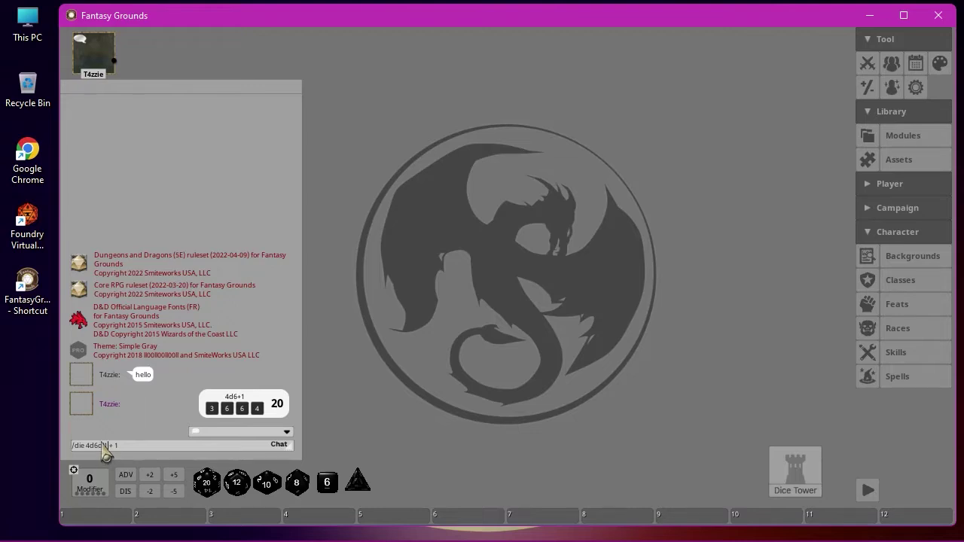
{"action": "key", "text": "Return"}
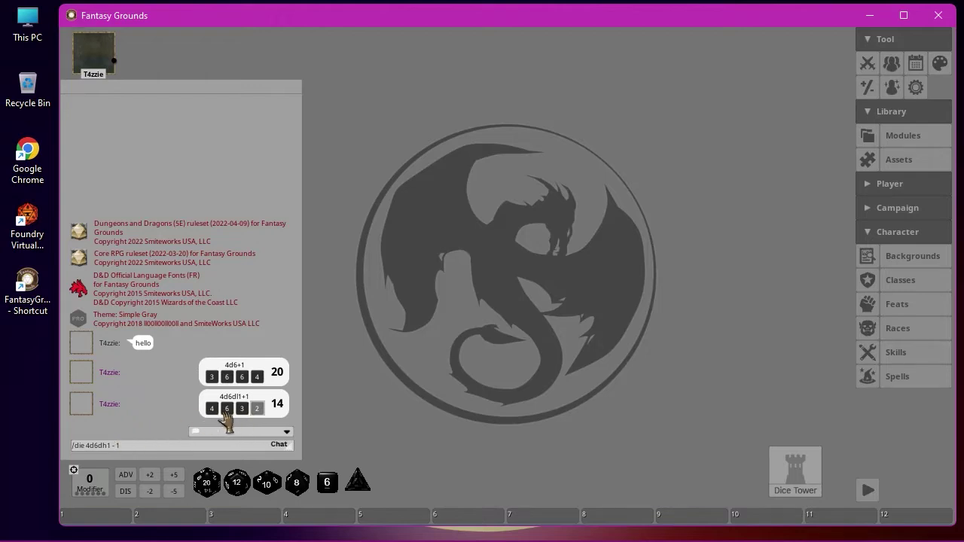
{"action": "key", "text": "BackSpace"}
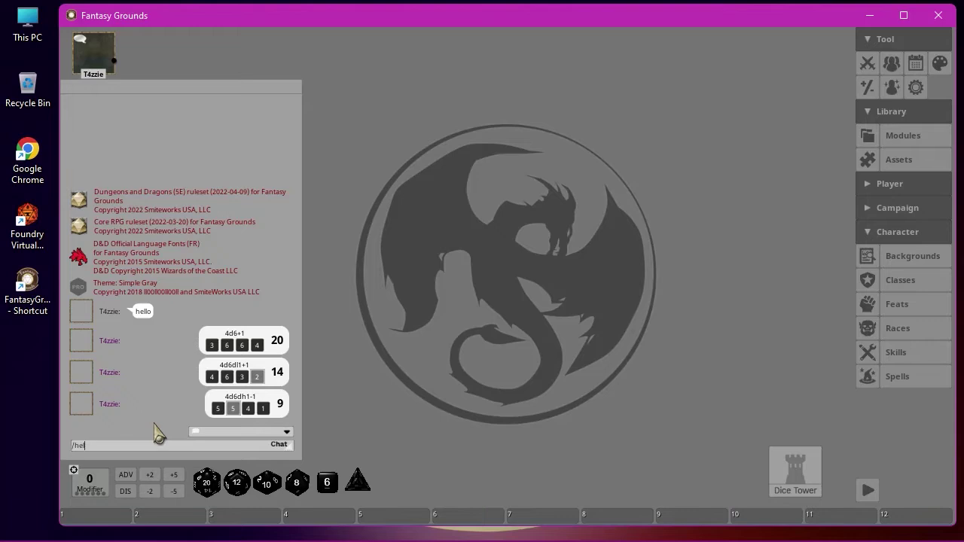
- List the slash commands with /help and send the character action "/action punches NPC" in the chat
{"action": "key", "text": "Return"}
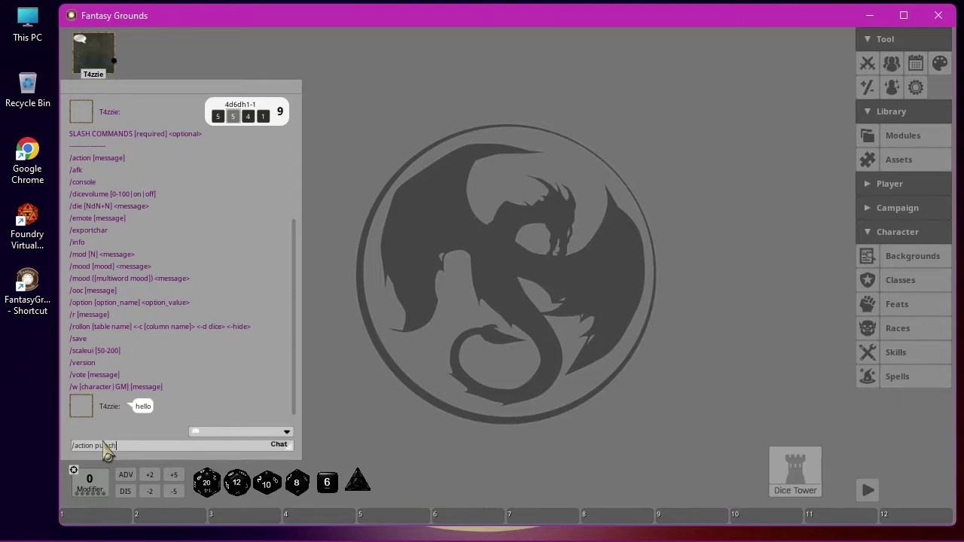
{"action": "type", "text": "NP"}
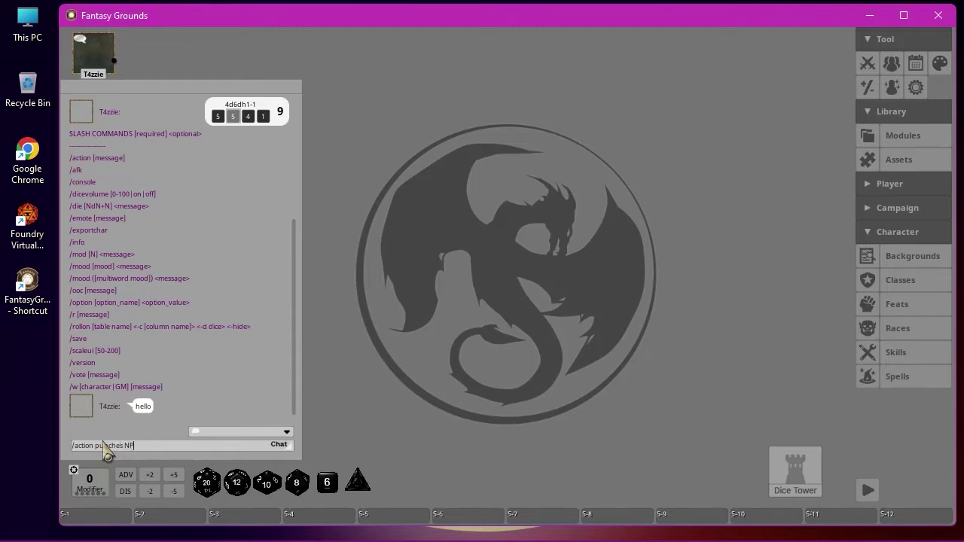
{"action": "type", "text": "C"}
{"action": "key", "text": "Return"}
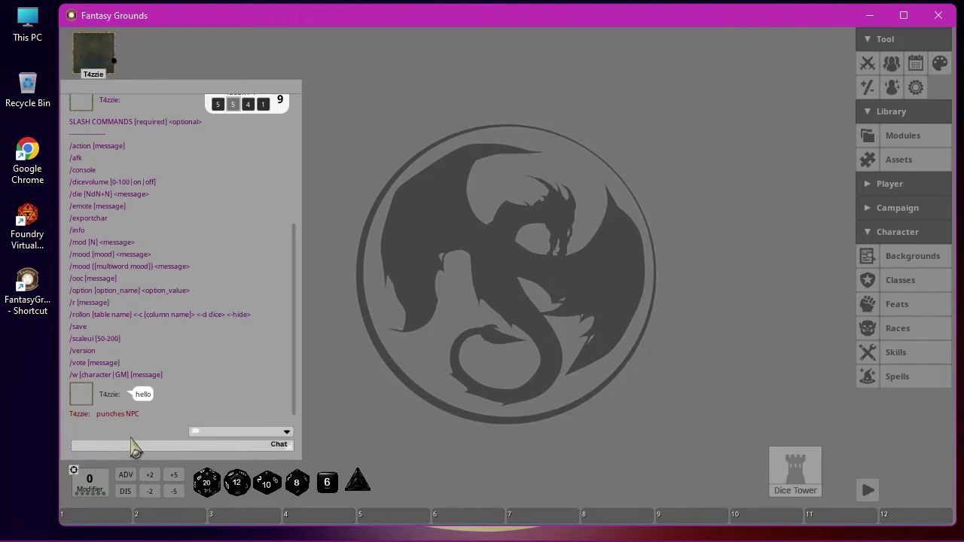
- Send another "hello" message in the chat and list the available slash commands again
{"action": "key", "text": "Return"}
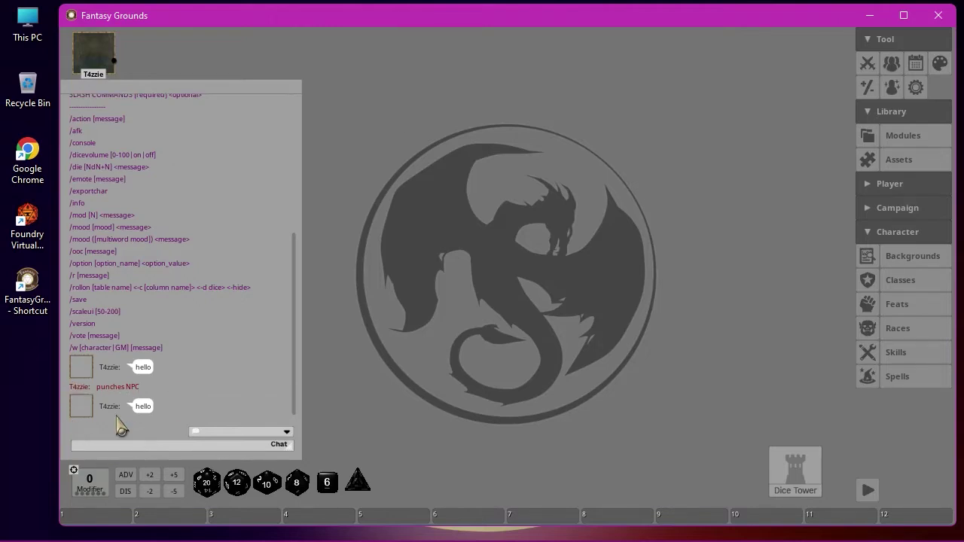
{"action": "type", "text": "hello"}
{"action": "key", "text": "Return"}
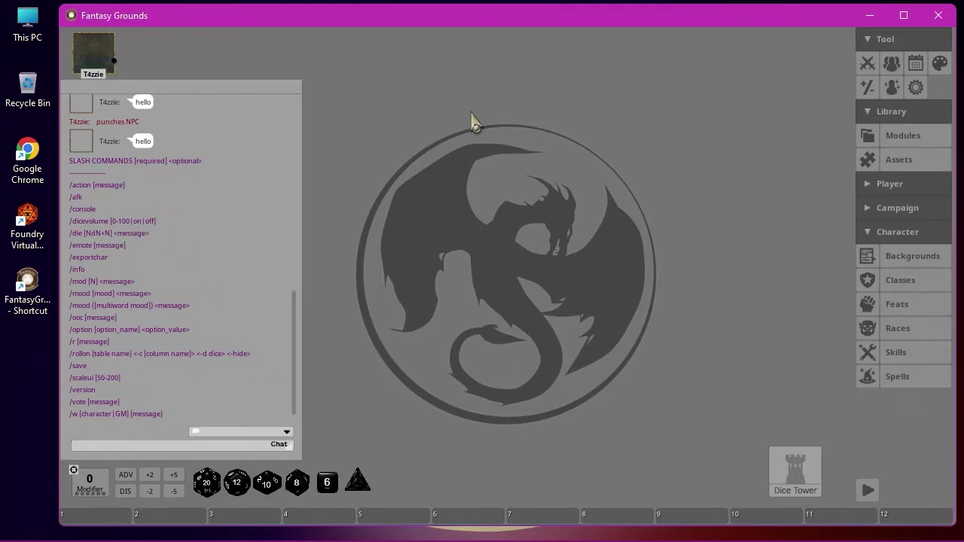
- Roll a single d6 into the chat and try the /r reply command
{"action": "left_click_drag", "start_coordinate": [328, 487], "coordinate": [237, 308]}
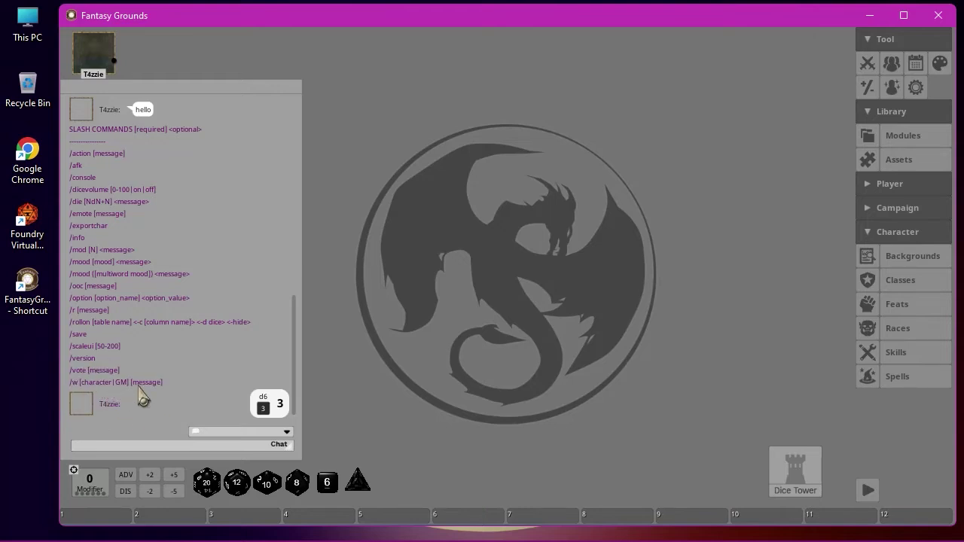
{"action": "left_click", "coordinate": [113, 445]}
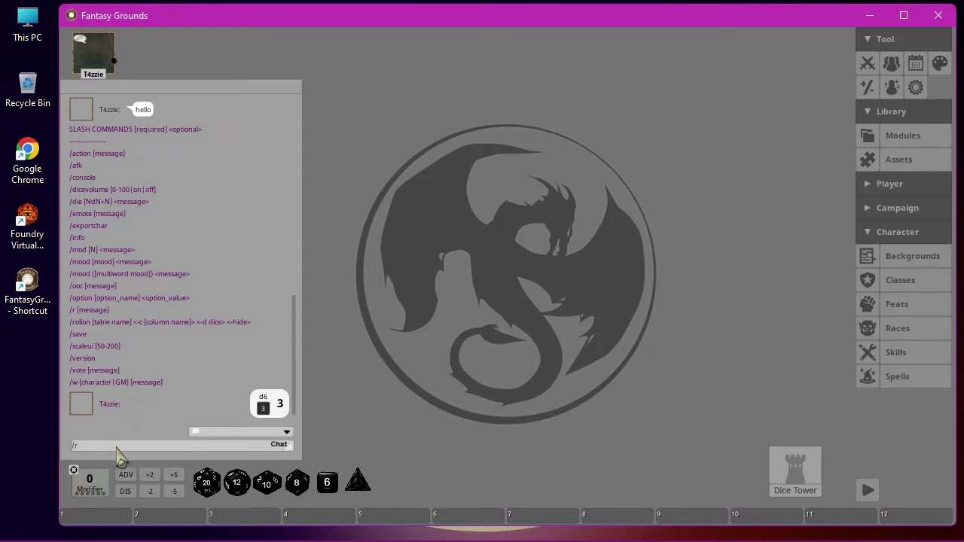
{"action": "key", "text": "Return"}
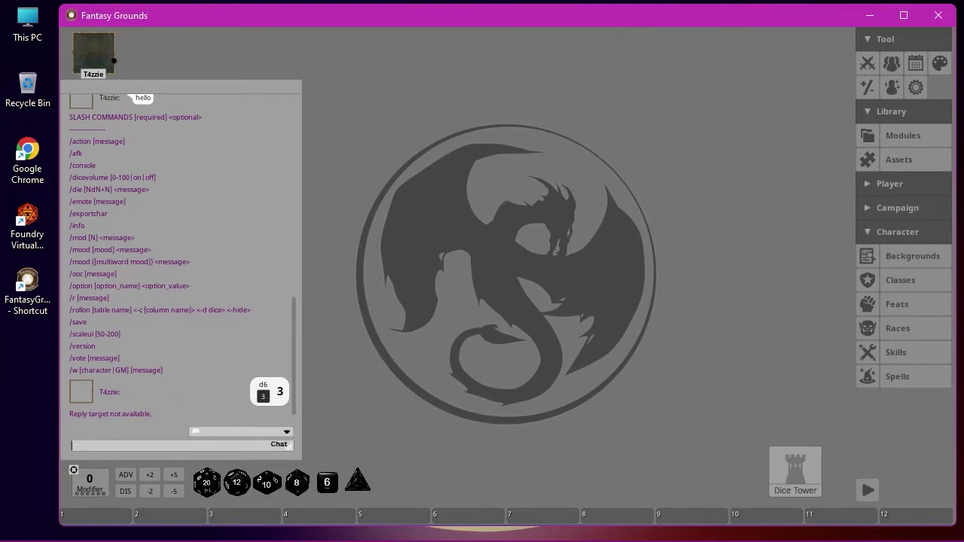
- Set the chat language to Common and send the message "Hey this is common"
{"action": "left_click", "coordinate": [287, 433]}
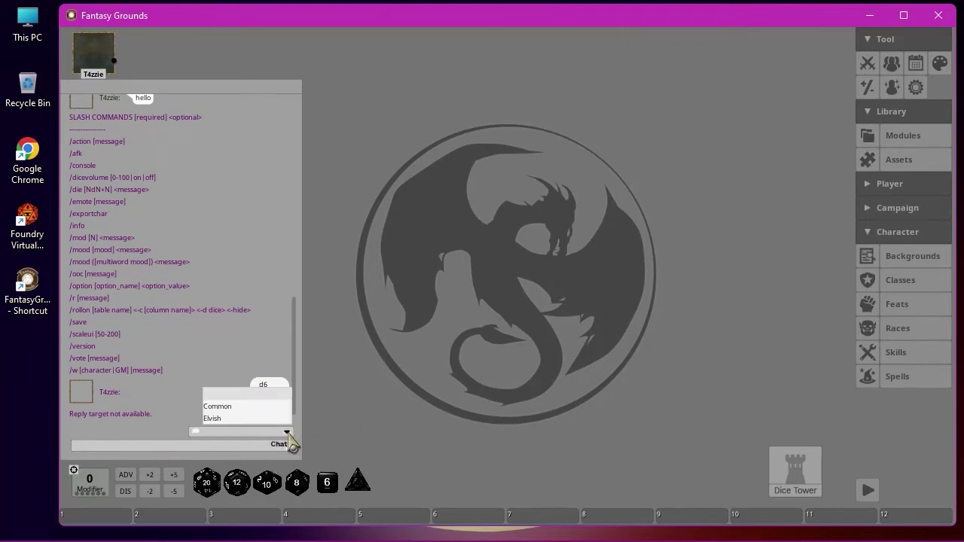
{"action": "left_click", "coordinate": [186, 407]}
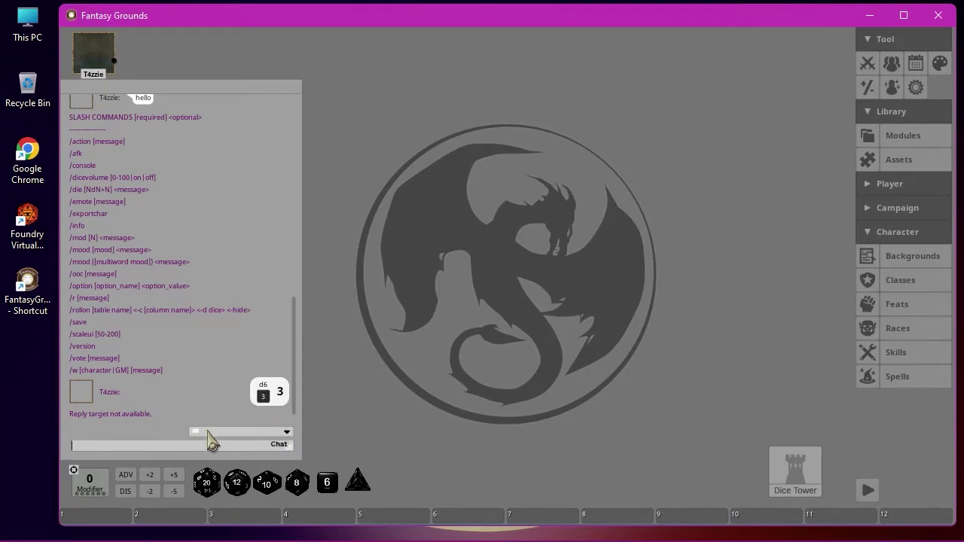
{"action": "left_click", "coordinate": [287, 433]}
{"action": "left_click", "coordinate": [227, 410]}
{"action": "type", "text": "Hey this is common"}
{"action": "key", "text": "Return"}
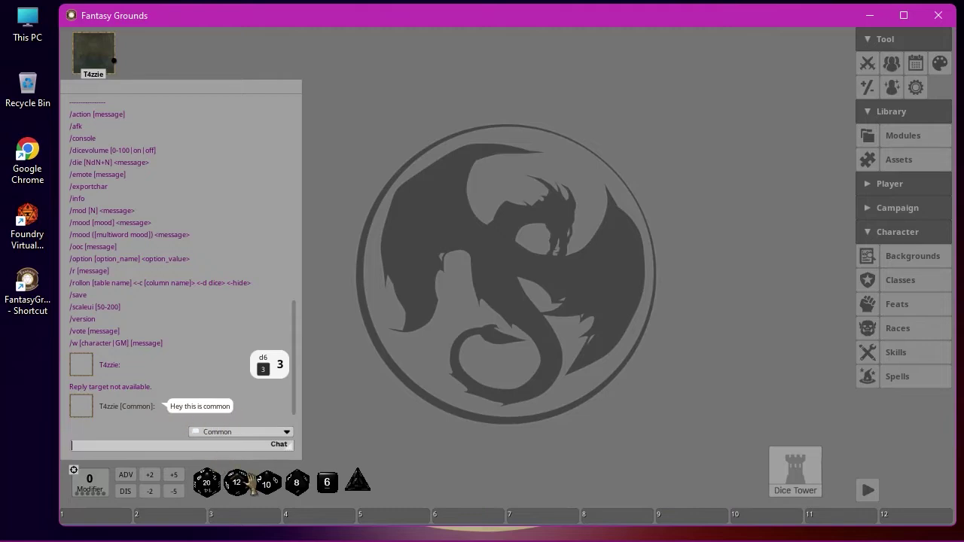
- Set the chat language to Elvish and send the message "Hey GM Elfie here"
{"action": "mouse_move", "coordinate": [250, 541]}
{"action": "left_click", "coordinate": [286, 432]}
{"action": "left_click", "coordinate": [214, 419]}
{"action": "type", "text": "Hey GM Elfie here"}
{"action": "key", "text": "Return"}
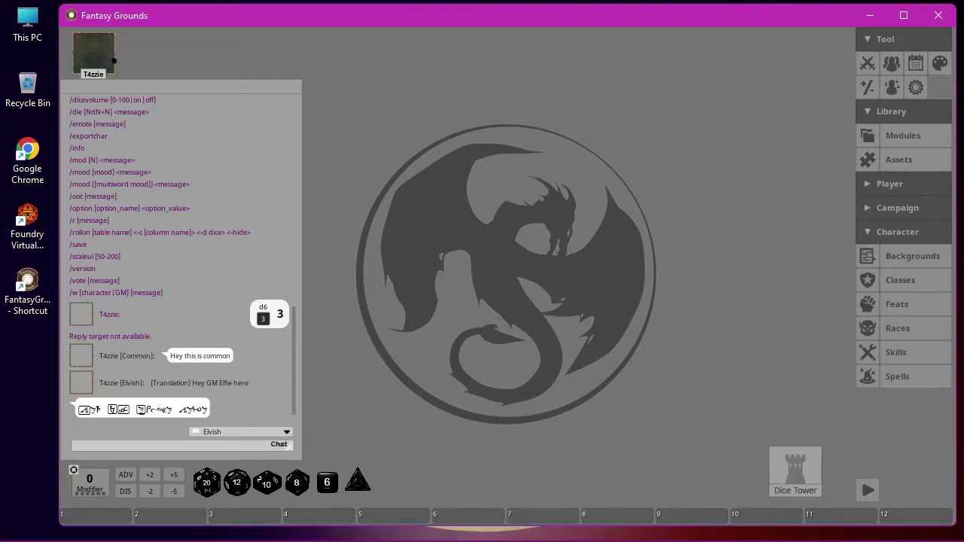
- In the GM's Fantasy Grounds window, set the chat language to Dwarvish
{"action": "mouse_move", "coordinate": [92, 523]}
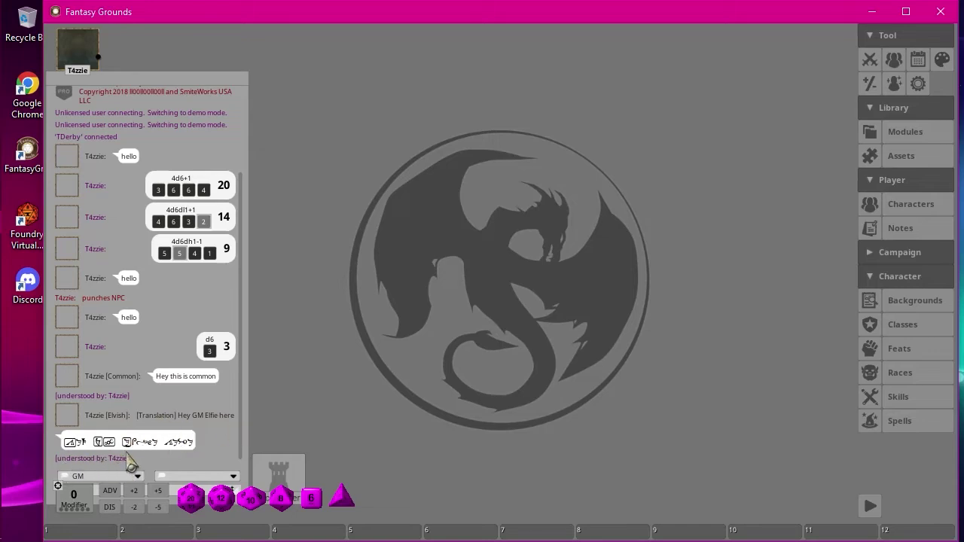
{"action": "left_click", "coordinate": [233, 477]}
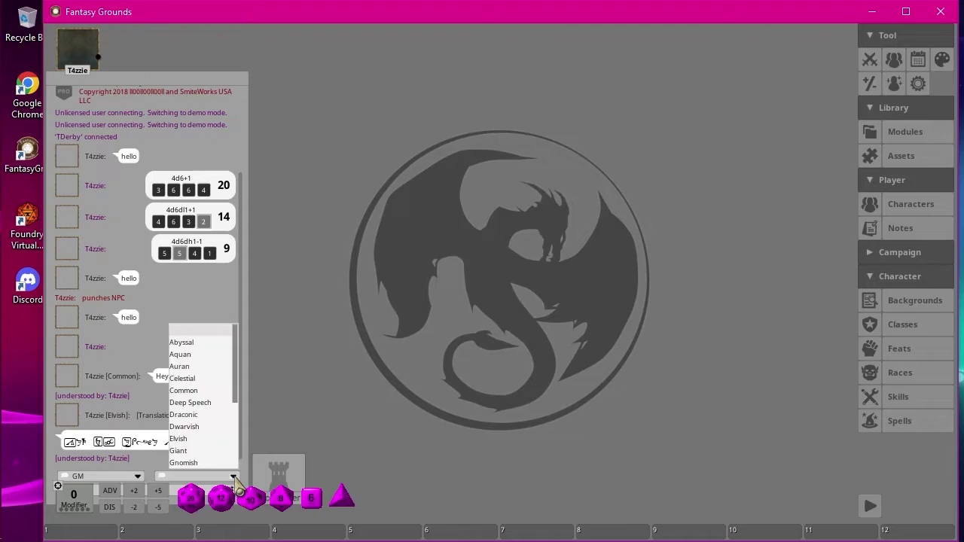
{"action": "left_click", "coordinate": [189, 426]}
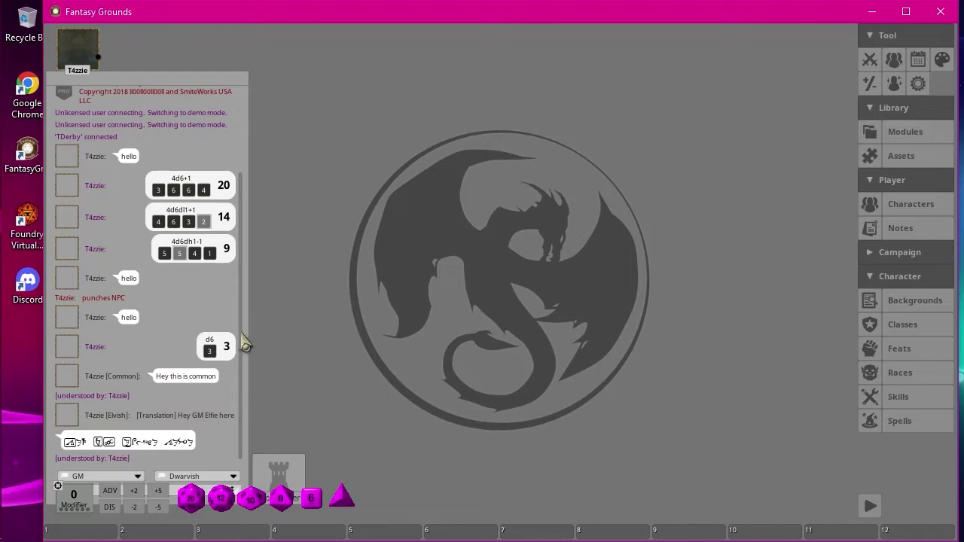
{"action": "mouse_move", "coordinate": [158, 89]}
{"action": "left_mouse_down"}
{"action": "mouse_move", "coordinate": [286, 37]}
{"action": "mouse_move", "coordinate": [232, 65]}
{"action": "mouse_move", "coordinate": [156, 132]}
{"action": "mouse_move", "coordinate": [143, 91]}
{"action": "left_mouse_up"}
{"action": "right_click", "coordinate": [140, 87]}
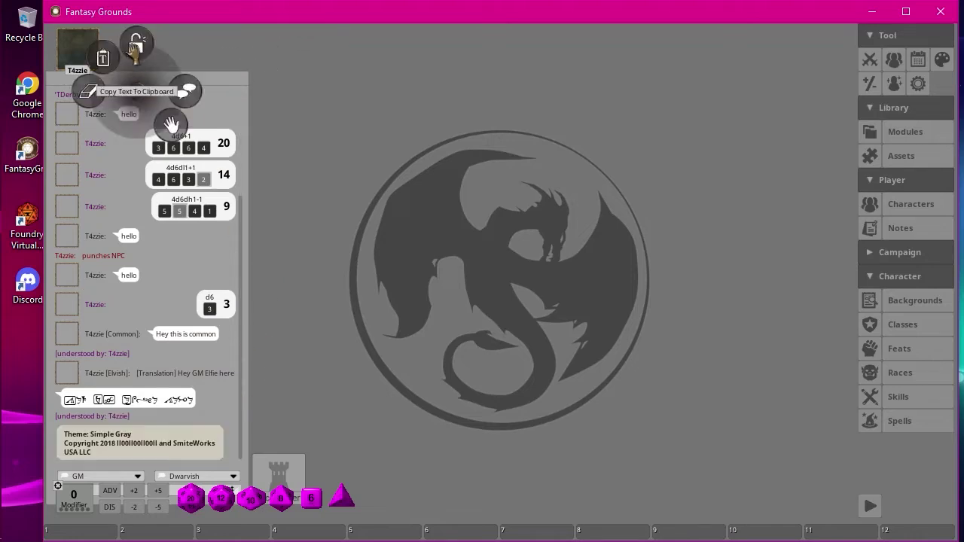
{"action": "left_click", "coordinate": [139, 87]}
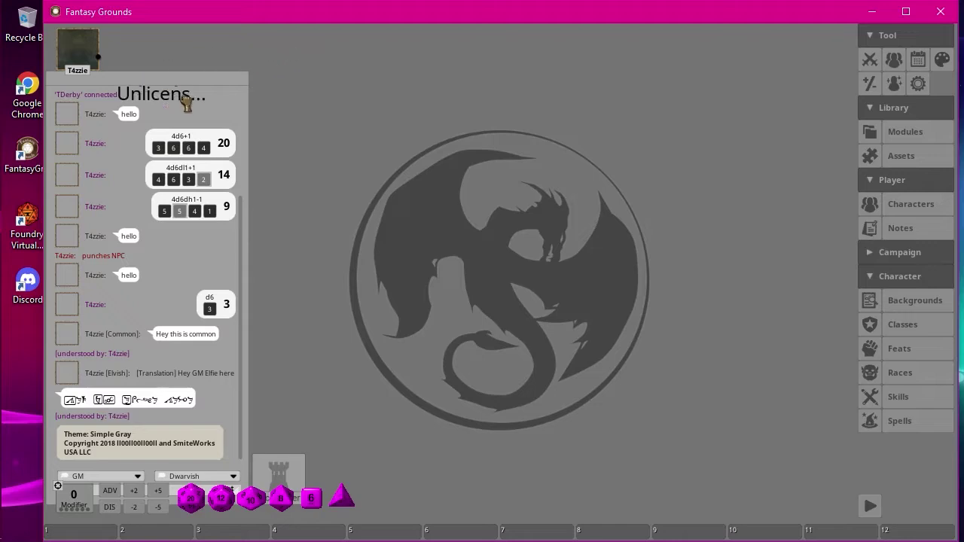
{"action": "scroll", "coordinate": [240, 115], "scroll_direction": "up", "scroll_amount": 5}
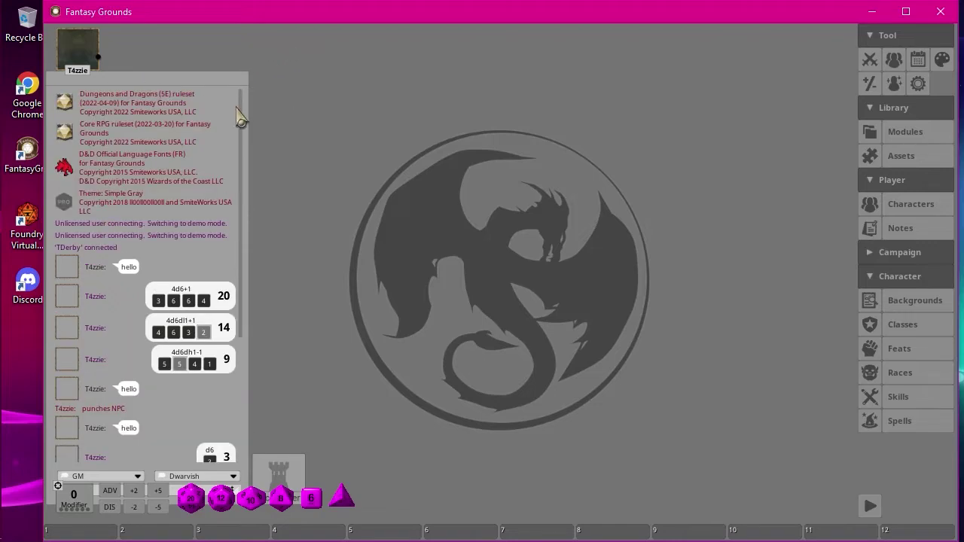
- Resize and reposition the GM's chat window so it forms a narrow column ending just above the dice and modifier box
{"action": "right_click", "coordinate": [230, 98]}
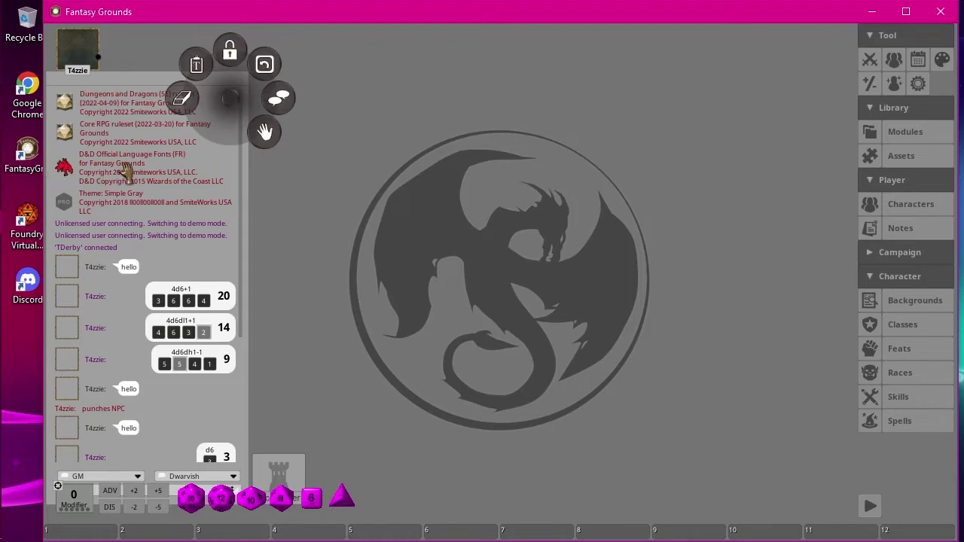
{"action": "left_click", "coordinate": [140, 185]}
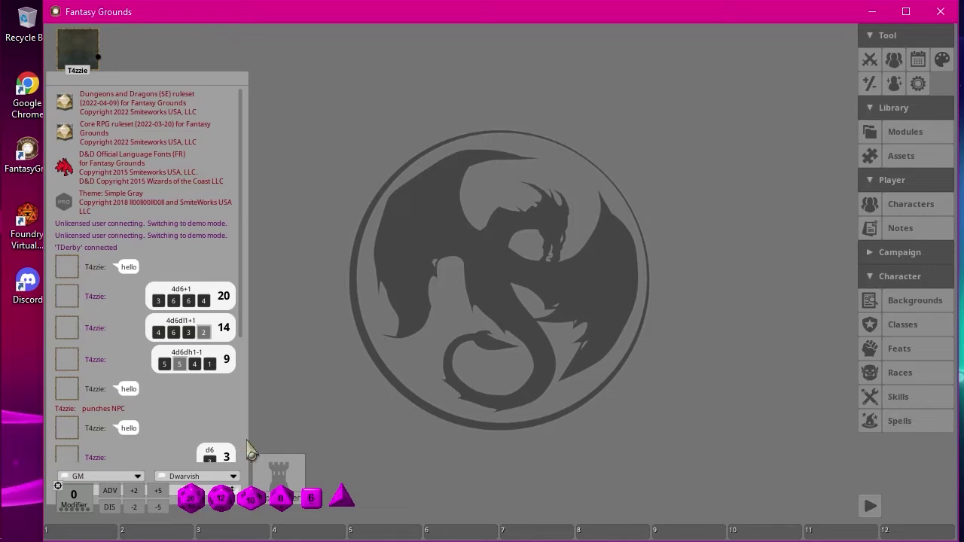
{"action": "left_click_drag", "start_coordinate": [251, 440], "coordinate": [510, 401]}
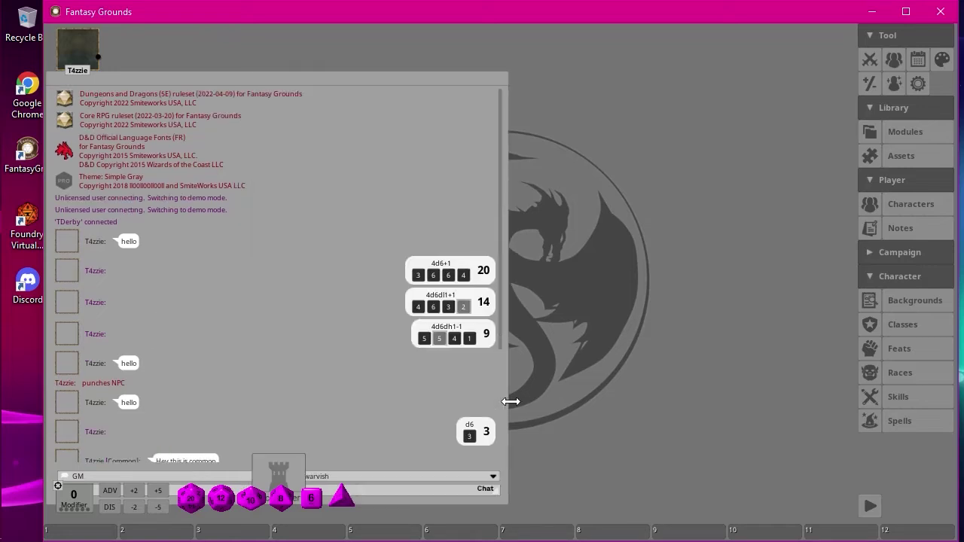
{"action": "left_click_drag", "start_coordinate": [509, 506], "coordinate": [490, 490]}
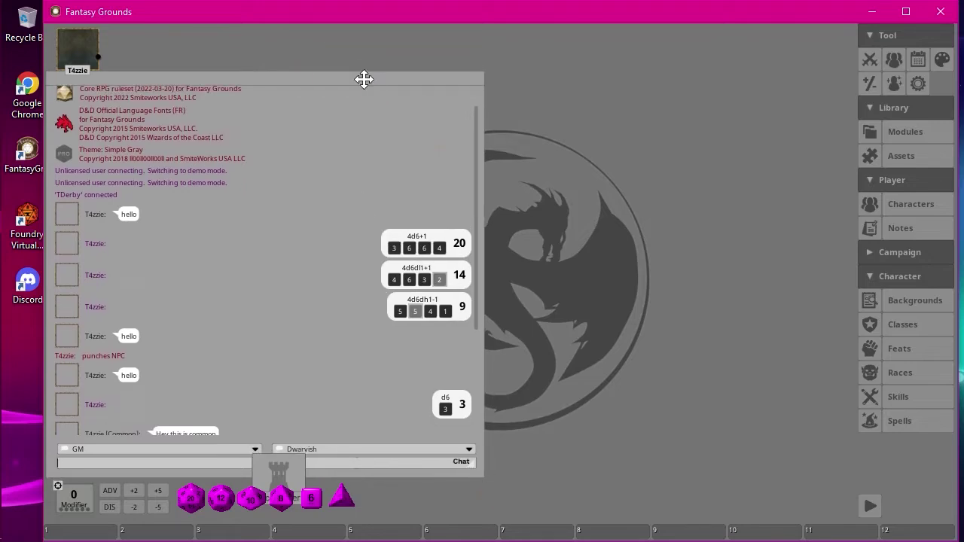
{"action": "mouse_move", "coordinate": [364, 79]}
{"action": "left_mouse_down"}
{"action": "mouse_move", "coordinate": [422, 82]}
{"action": "mouse_move", "coordinate": [369, 80]}
{"action": "left_mouse_up"}
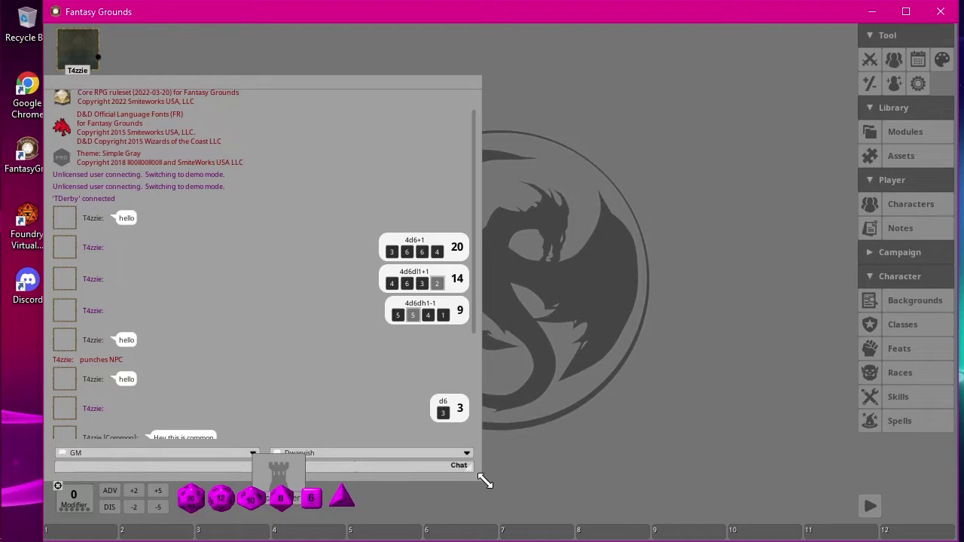
{"action": "left_click_drag", "start_coordinate": [470, 470], "coordinate": [289, 477]}
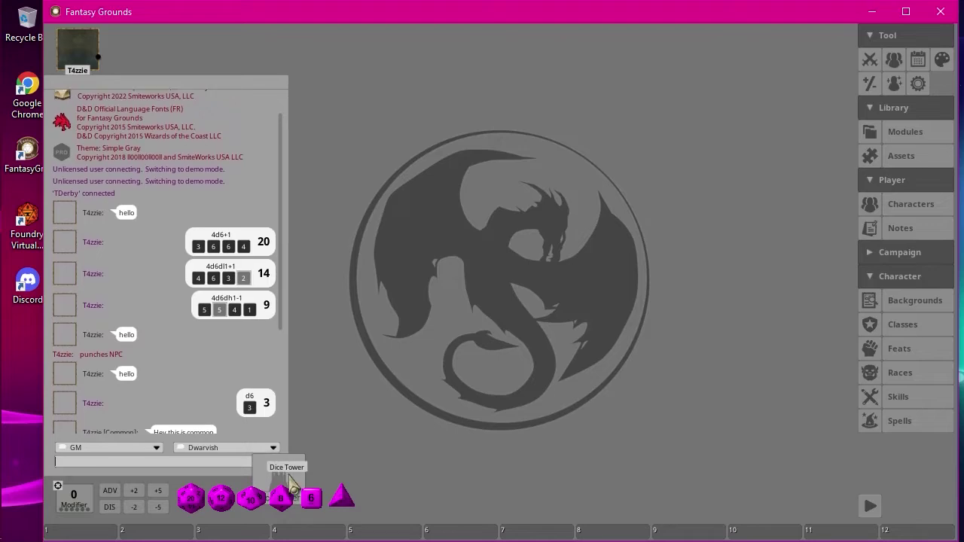
- Lock the chat window's position and clear all messages from the chat
{"action": "right_click", "coordinate": [263, 104]}
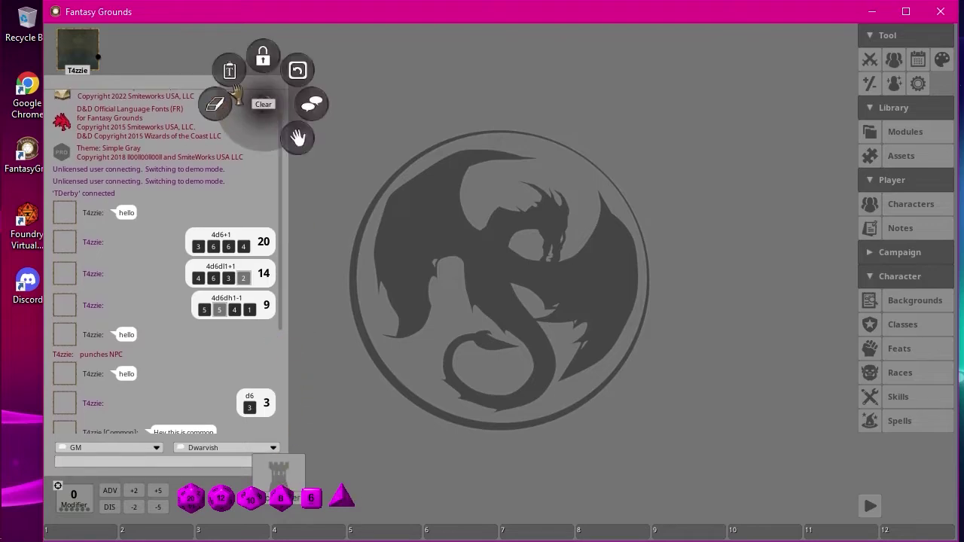
{"action": "left_click", "coordinate": [262, 57]}
{"action": "right_click", "coordinate": [243, 101]}
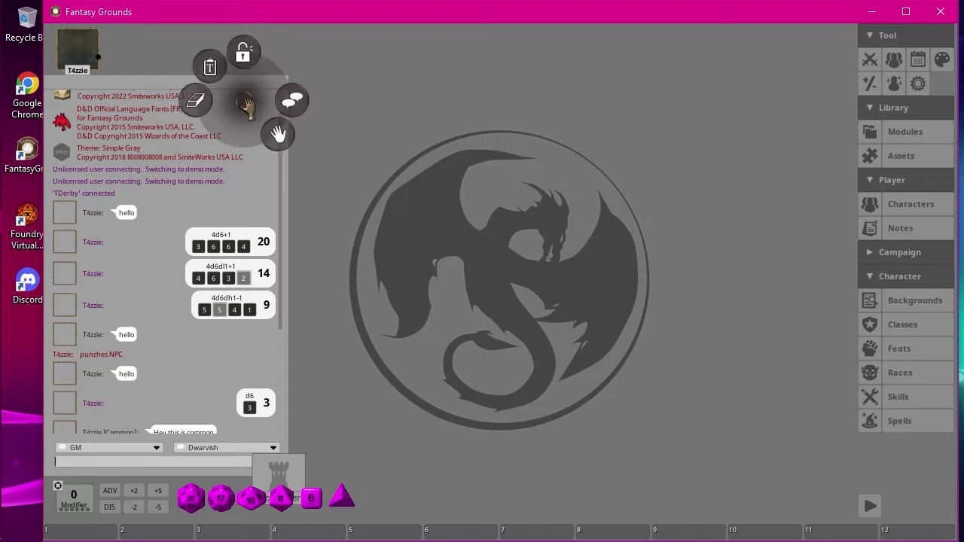
{"action": "left_click", "coordinate": [195, 103]}
- Unlock the Dice Tower, move it clear of the chat window just above the dice, and lock its position again
{"action": "right_click", "coordinate": [287, 468]}
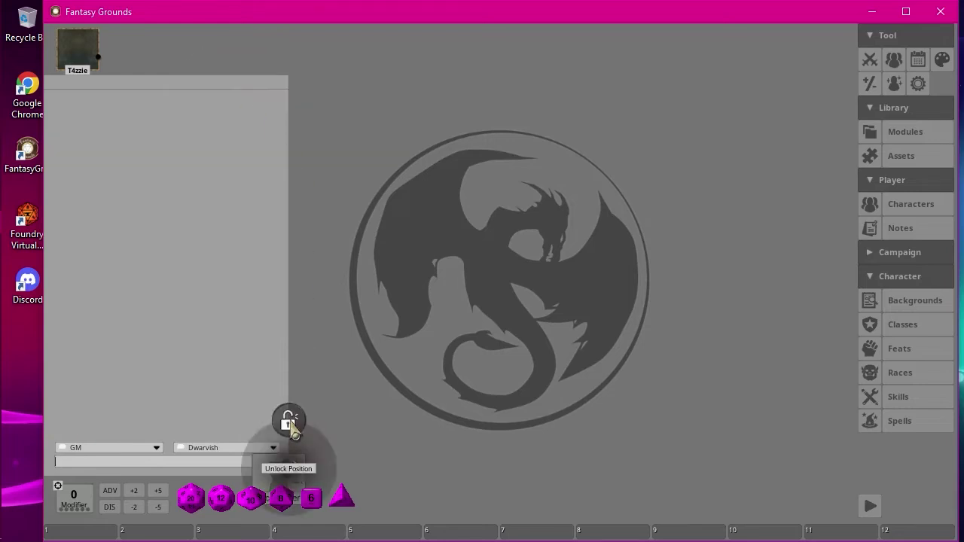
{"action": "left_click", "coordinate": [291, 419]}
{"action": "left_click_drag", "start_coordinate": [284, 468], "coordinate": [326, 442]}
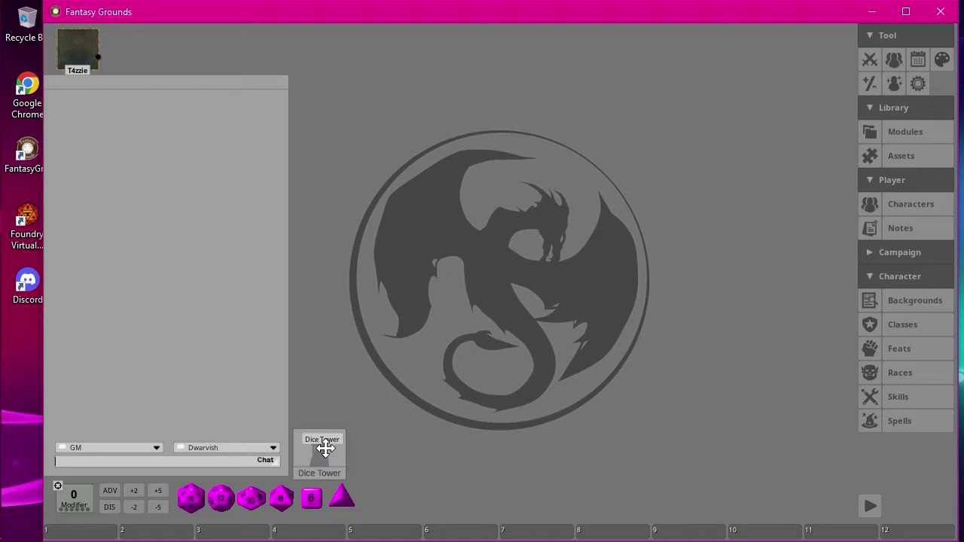
{"action": "right_click", "coordinate": [326, 465]}
{"action": "left_click", "coordinate": [319, 410]}
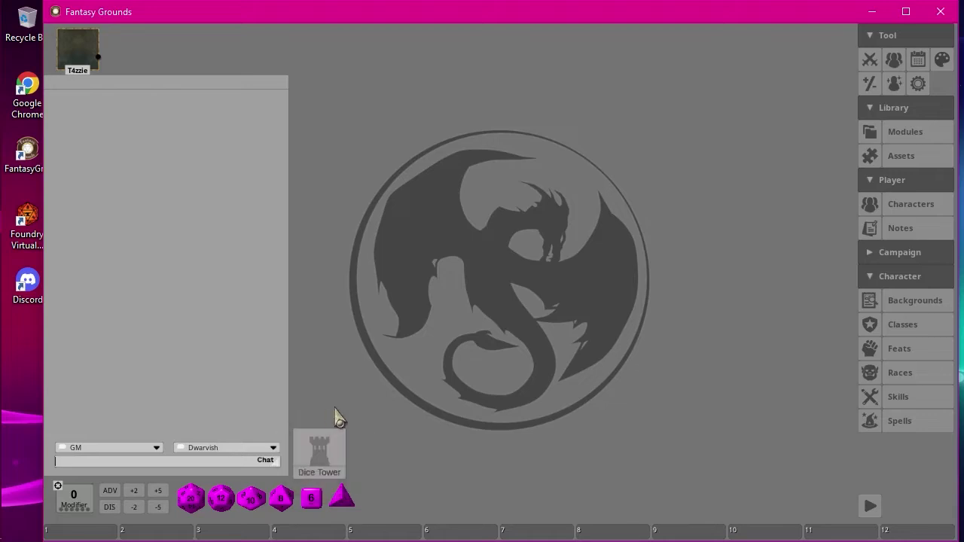
- Speaking as GM in Dwarvish, send the chat message "hey there Elfie"
{"action": "left_click", "coordinate": [162, 461]}
{"action": "left_click", "coordinate": [156, 449]}
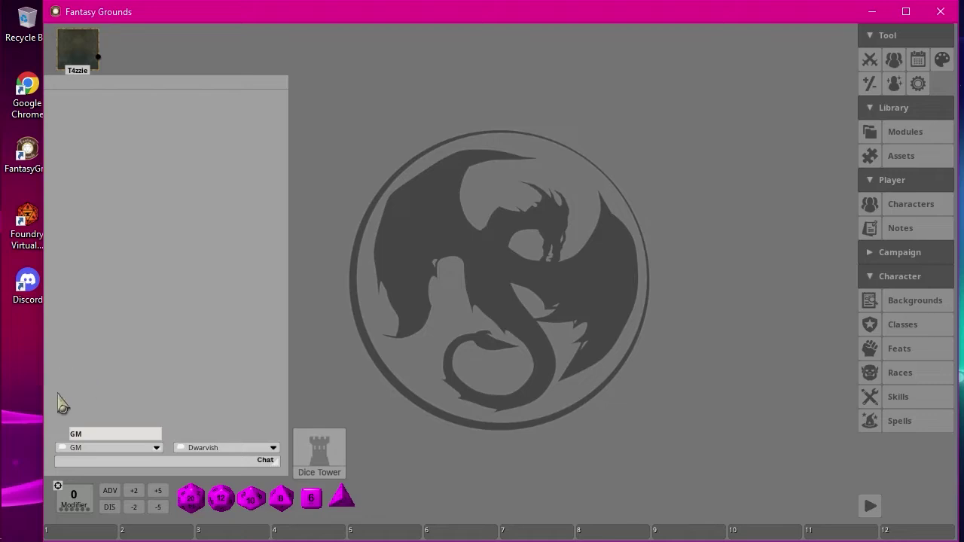
{"action": "left_click", "coordinate": [154, 460]}
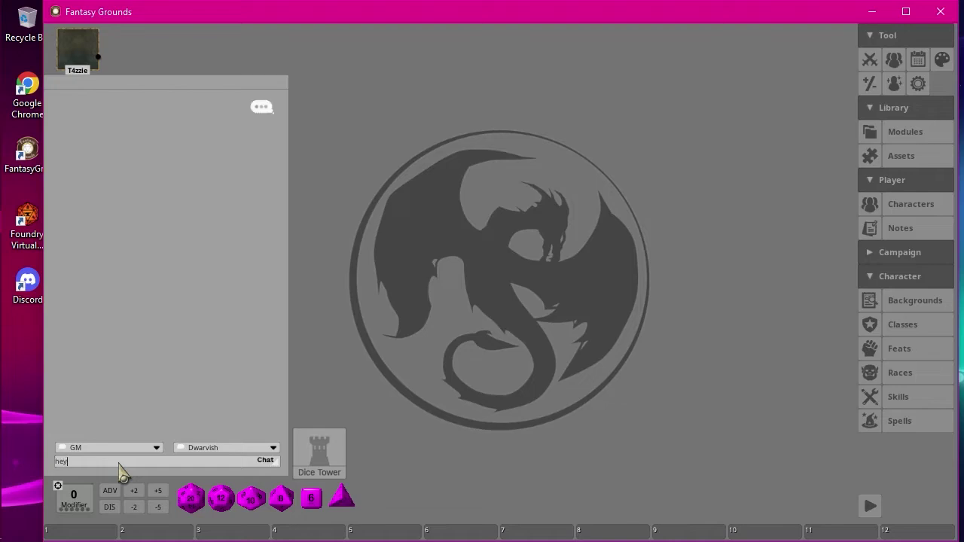
{"action": "type", "text": "hey there Elfie"}
{"action": "key", "text": "Return"}
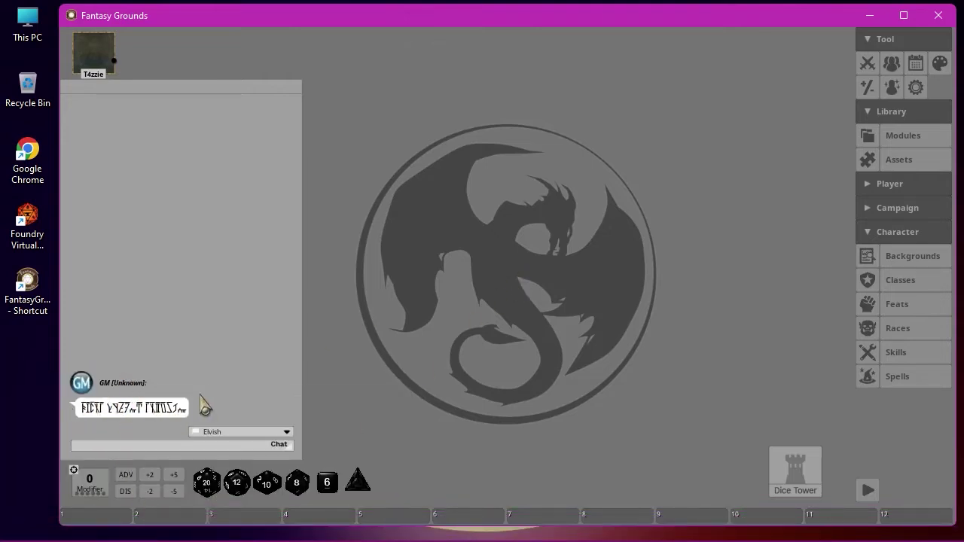
- In the player's Fantasy Grounds window, set the chat language to the blank entry and bring up the available languages
{"action": "left_click", "coordinate": [287, 432]}
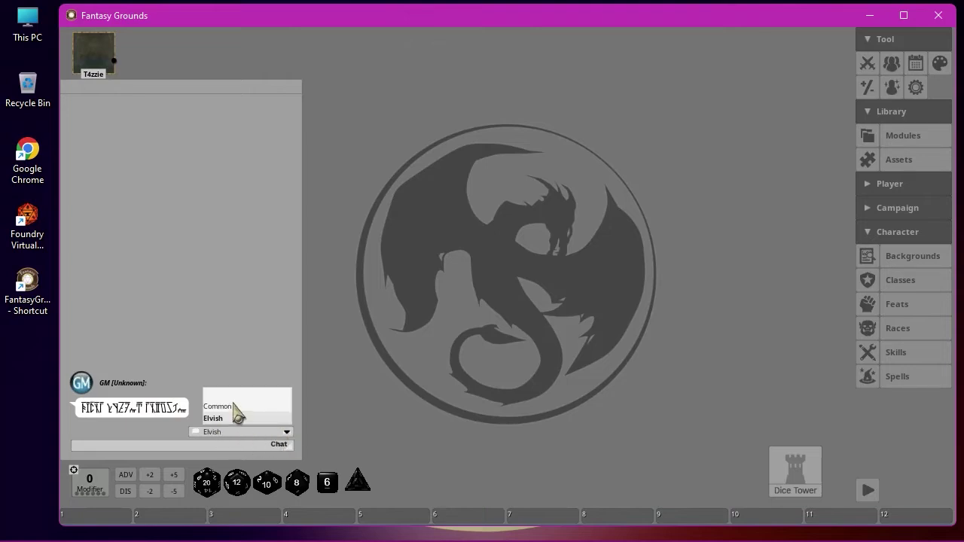
{"action": "left_click", "coordinate": [235, 406]}
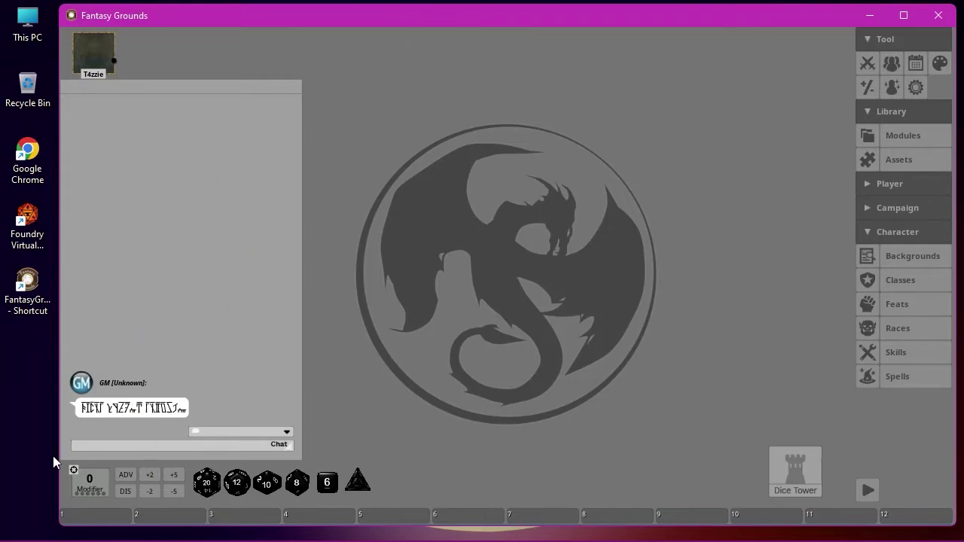
{"action": "left_click", "coordinate": [287, 432]}
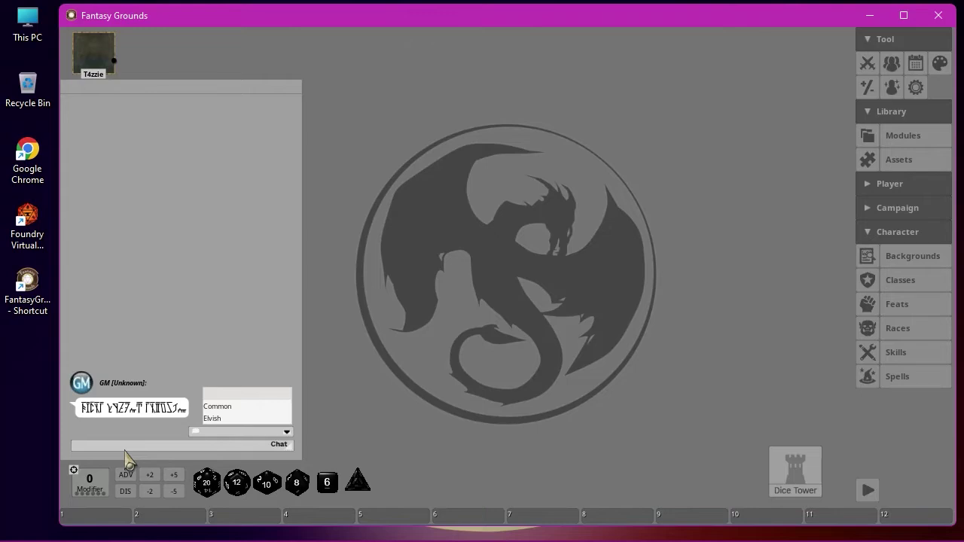
- In the GM's Fantasy Grounds window, set the chat language to Elvish and send the message "Hey There Elfie"
{"action": "mouse_move", "coordinate": [150, 540]}
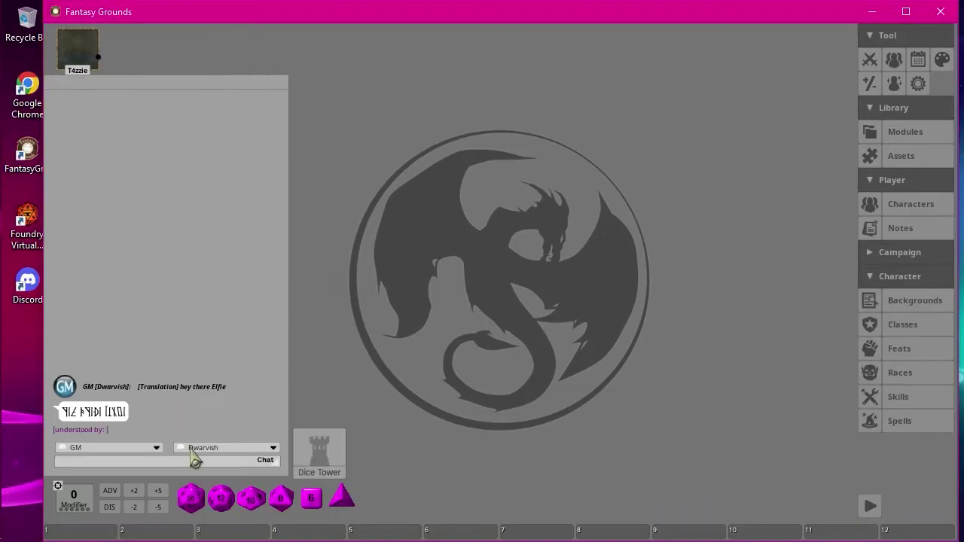
{"action": "left_click", "coordinate": [273, 447]}
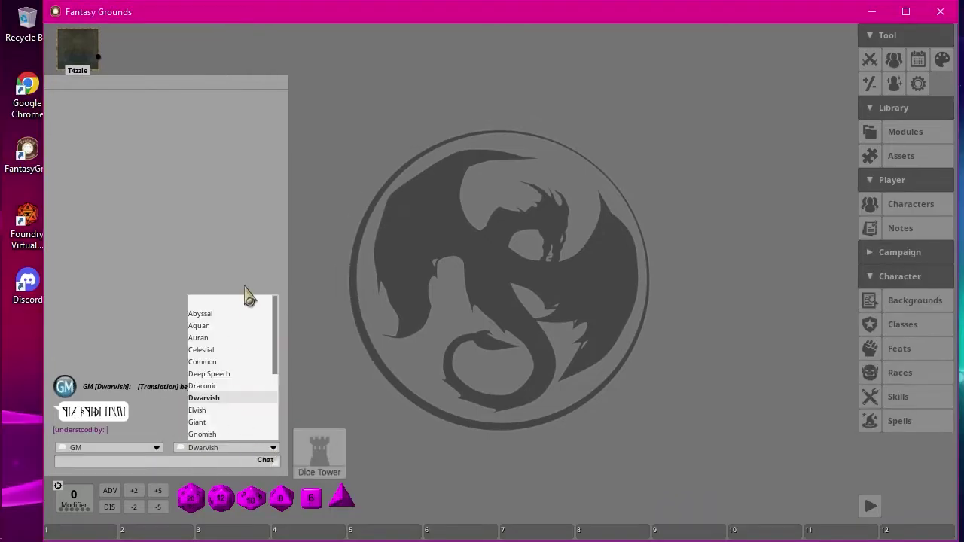
{"action": "left_click", "coordinate": [208, 410]}
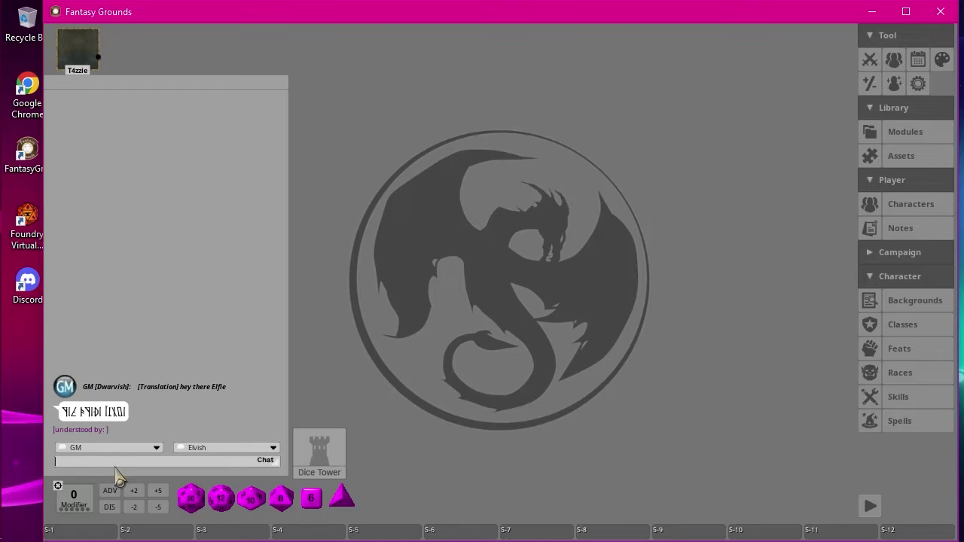
{"action": "type", "text": "Hey T"}
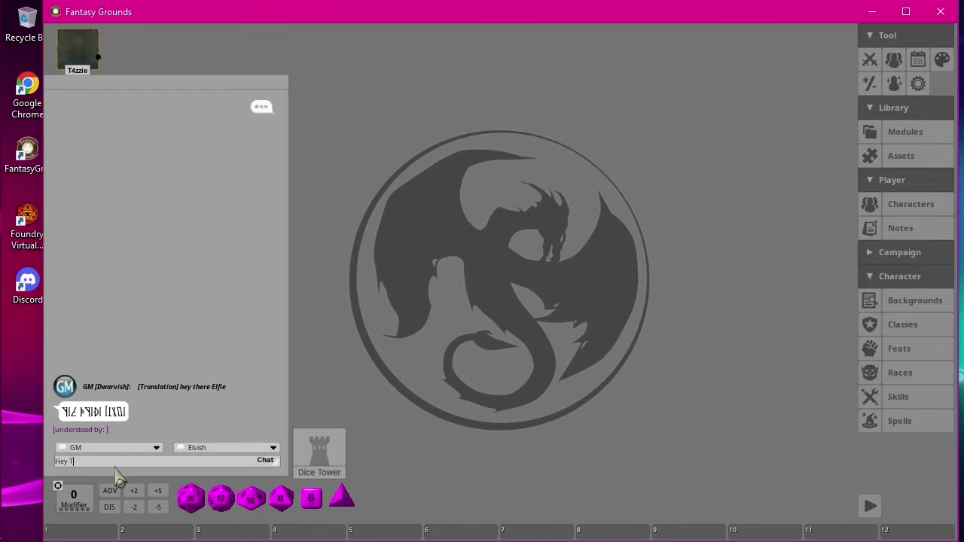
{"action": "key", "text": "shift"}
{"action": "type", "text": "here E"}
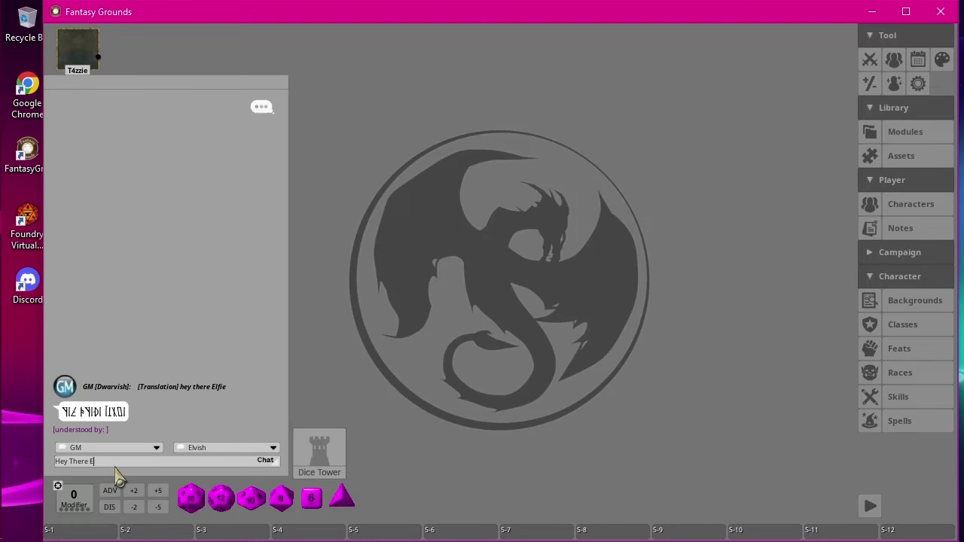
{"action": "type", "text": "lfie"}
{"action": "key", "text": "Return"}
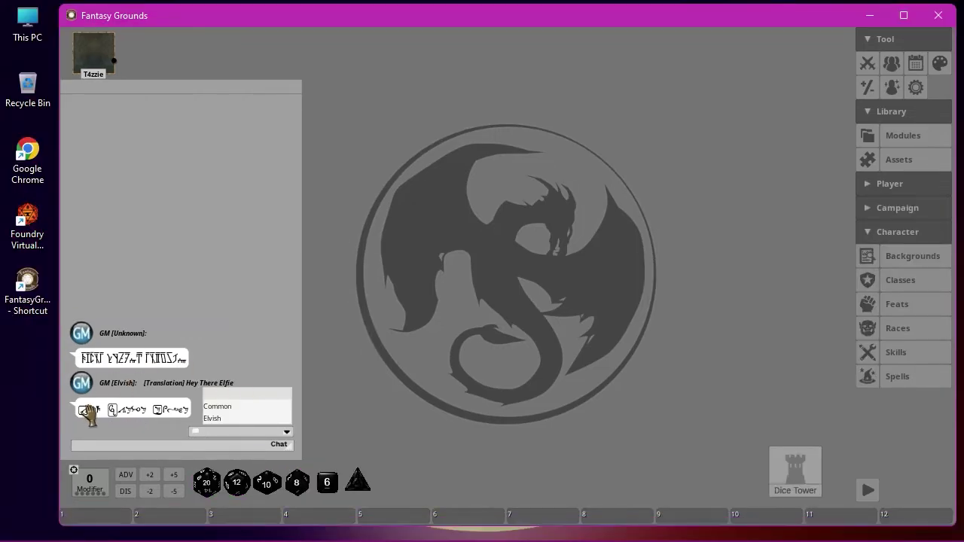
{"action": "left_click", "coordinate": [288, 433]}
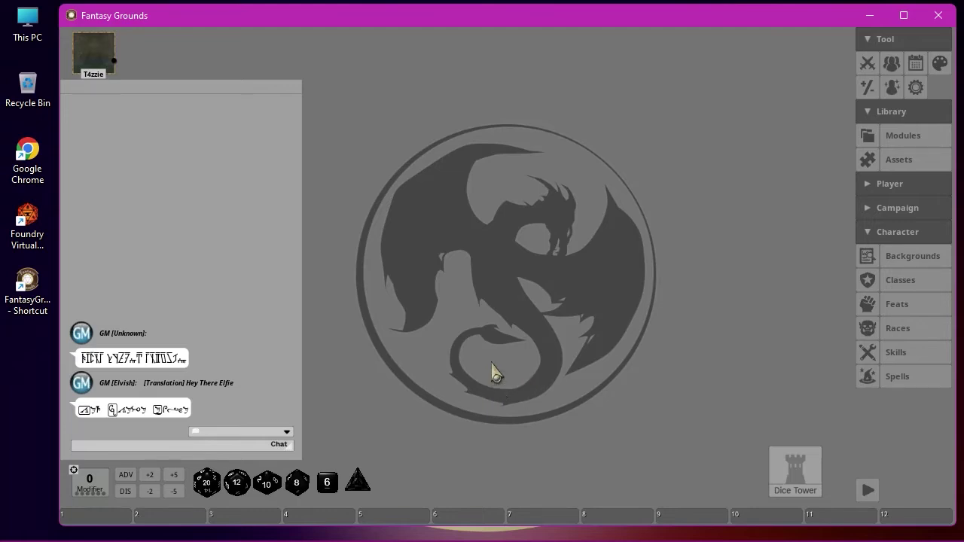
{"action": "right_click", "coordinate": [112, 474]}
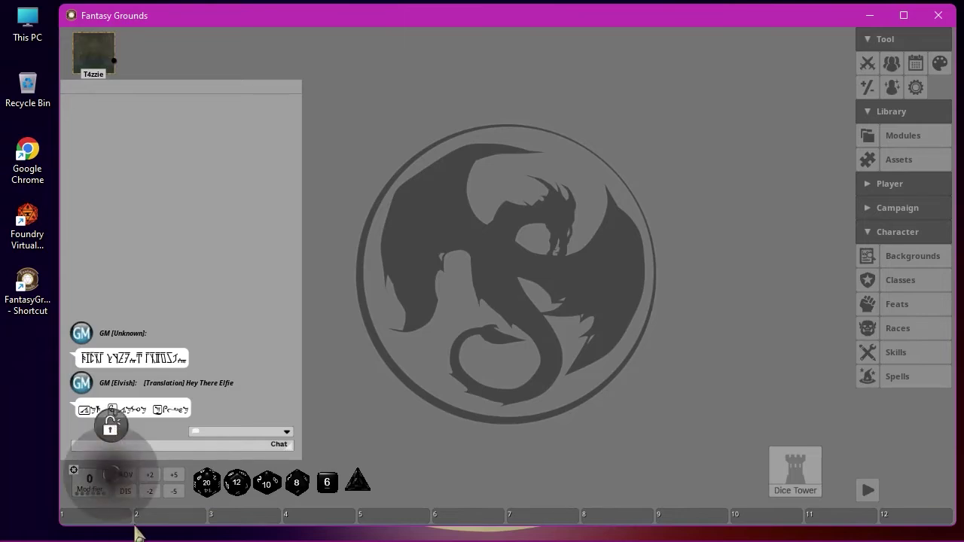
{"action": "left_click", "coordinate": [493, 427]}
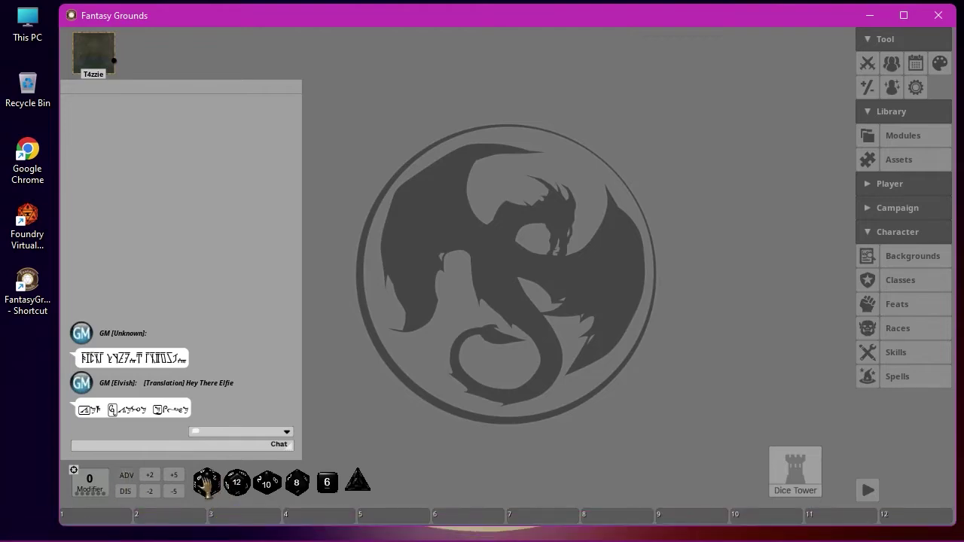
- In the player's window, roll a d20 into the chat with advantage, with disadvantage, and once without any modifier
{"action": "left_click_drag", "start_coordinate": [206, 484], "coordinate": [247, 374]}
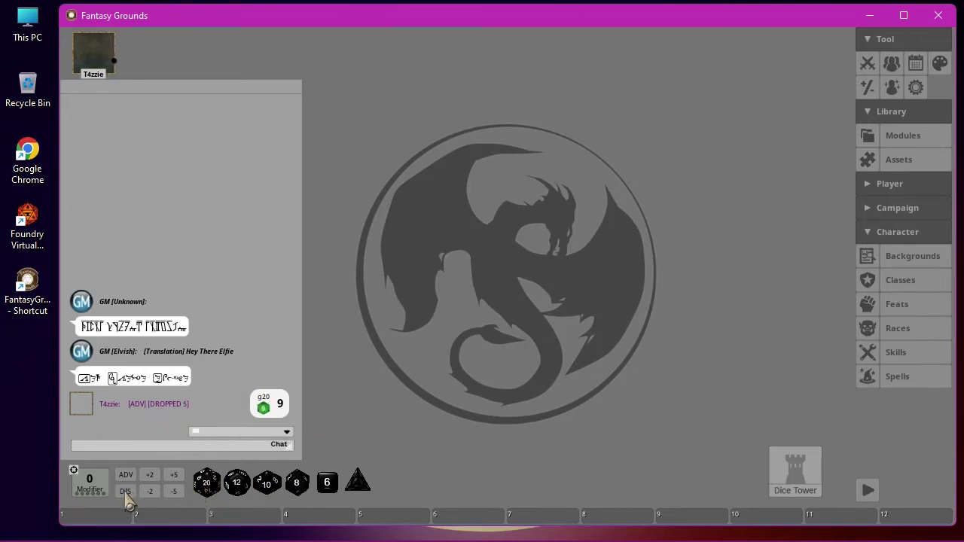
{"action": "left_click_drag", "start_coordinate": [207, 491], "coordinate": [215, 248]}
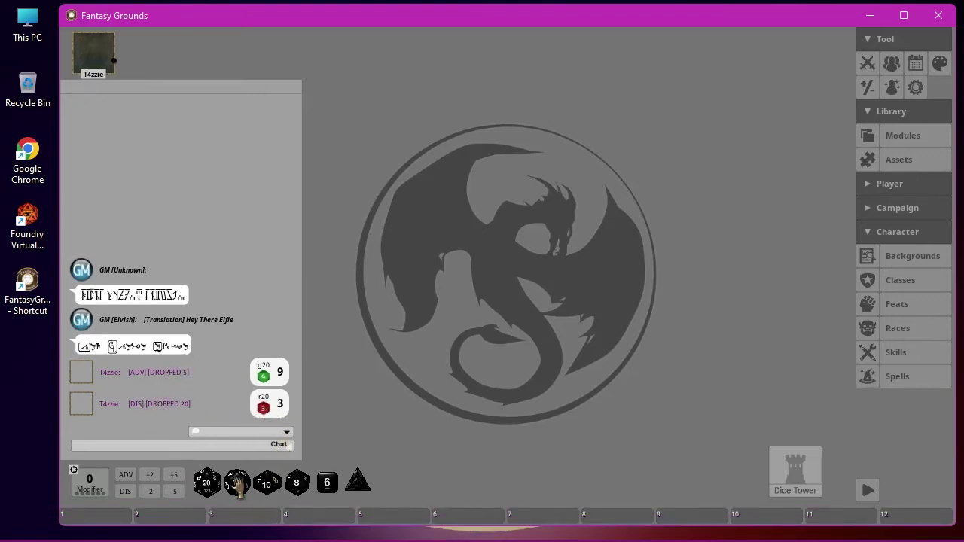
{"action": "left_click_drag", "start_coordinate": [207, 490], "coordinate": [239, 414]}
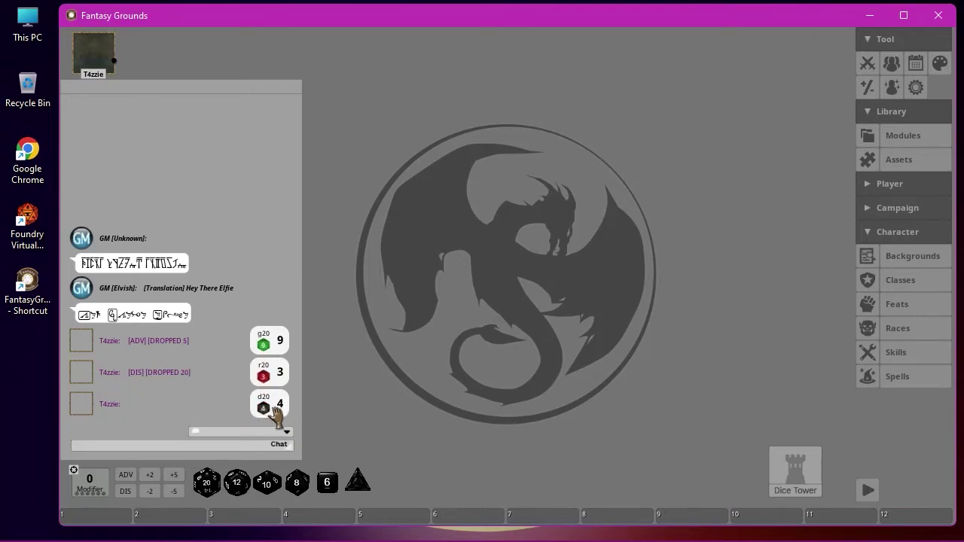
- Roll an unmodified d20 two more times and view the die's multiple-dice options
{"action": "double_click", "coordinate": [206, 484]}
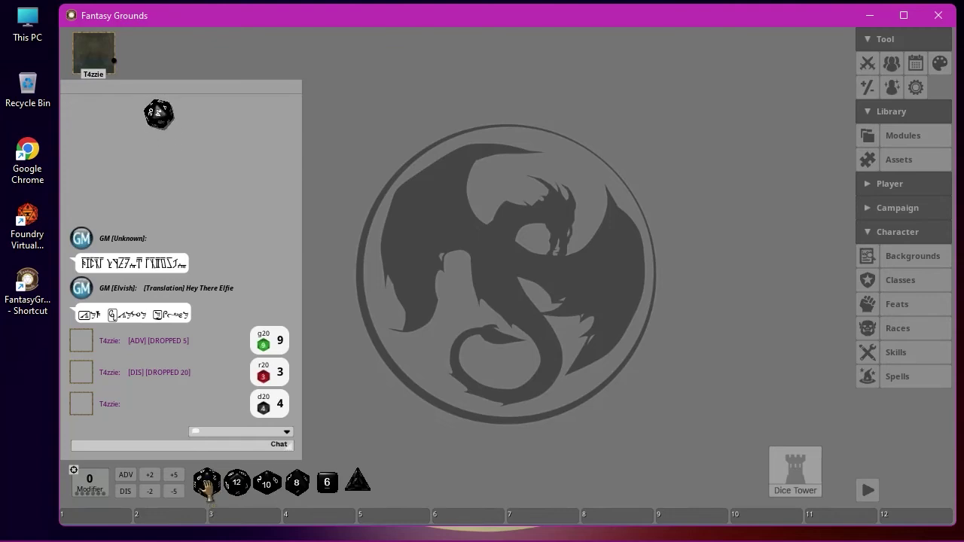
{"action": "left_click_drag", "start_coordinate": [210, 490], "coordinate": [187, 339]}
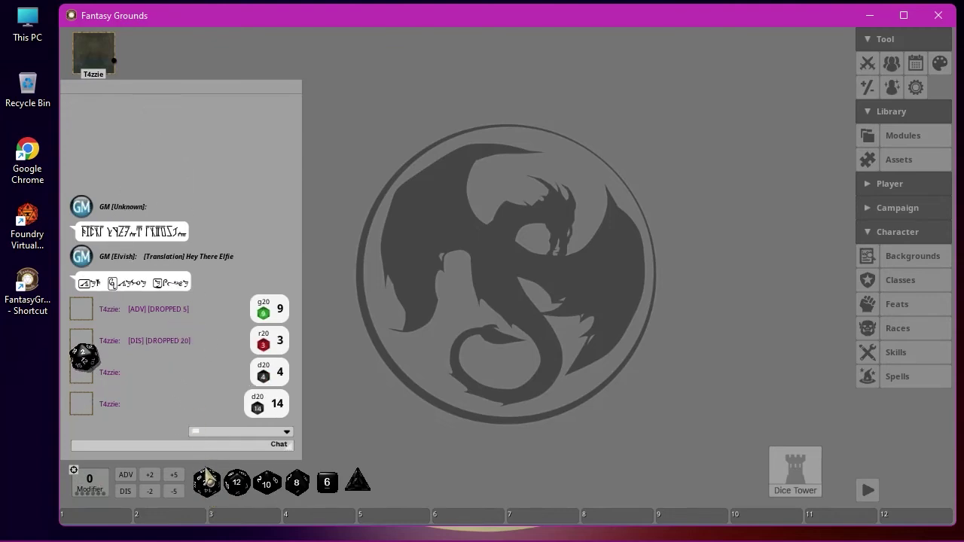
{"action": "right_click", "coordinate": [208, 479]}
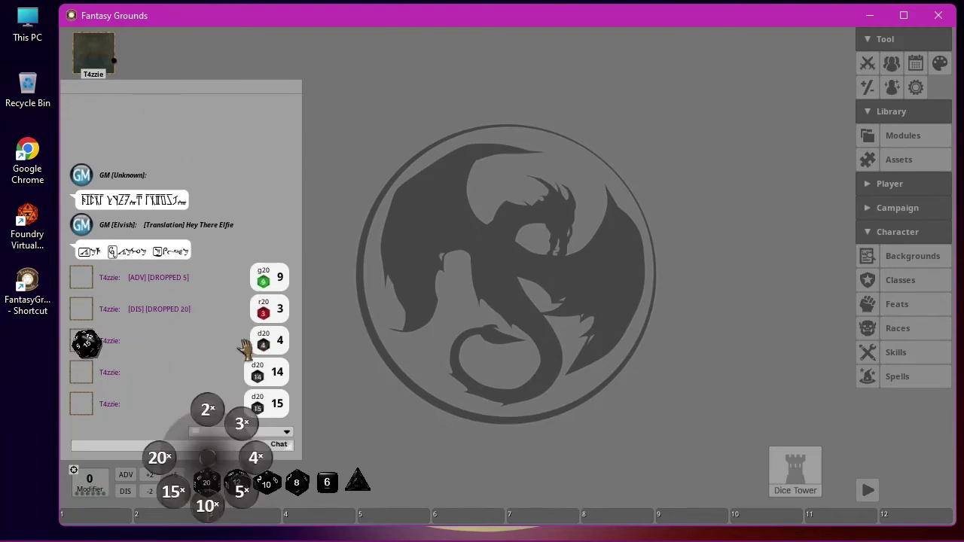
{"action": "left_click", "coordinate": [292, 369]}
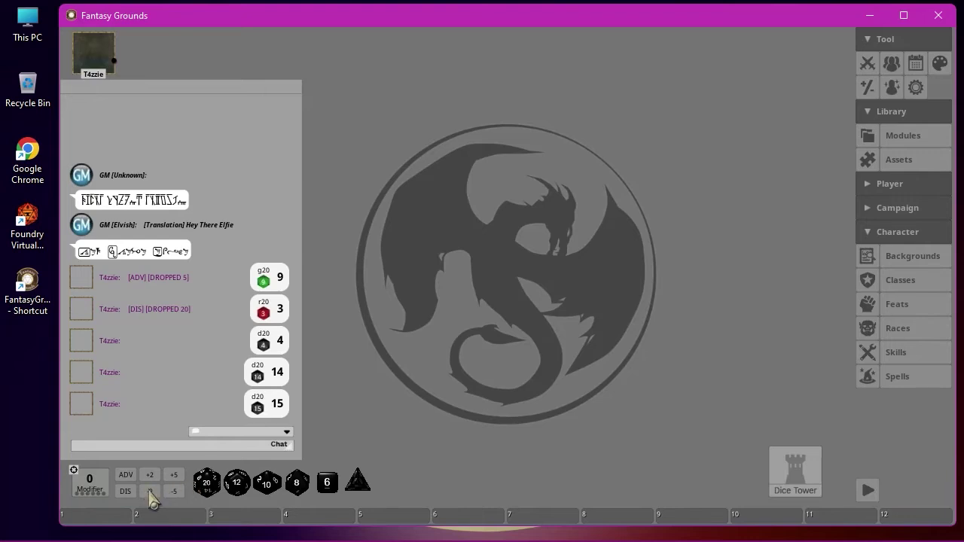
- Roll a d20 with a -2 modifier and another d20 with a +5 modifier
{"action": "left_click", "coordinate": [206, 482]}
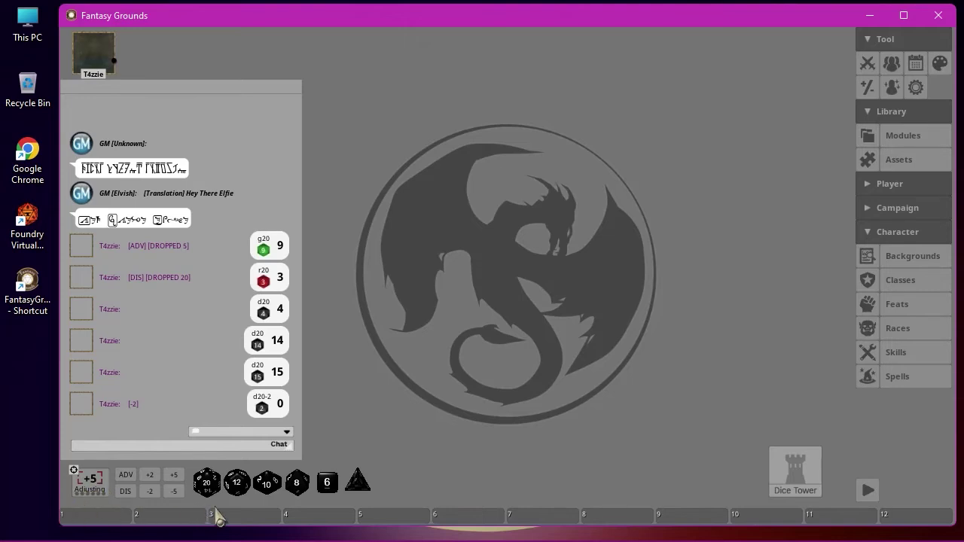
{"action": "left_click_drag", "start_coordinate": [207, 482], "coordinate": [212, 436]}
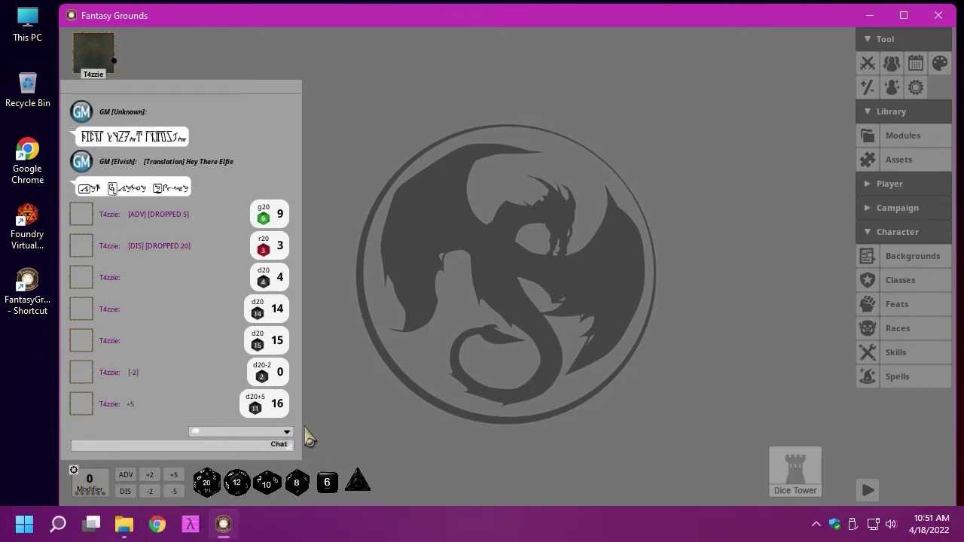
{"action": "left_click_drag", "start_coordinate": [254, 410], "coordinate": [325, 473]}
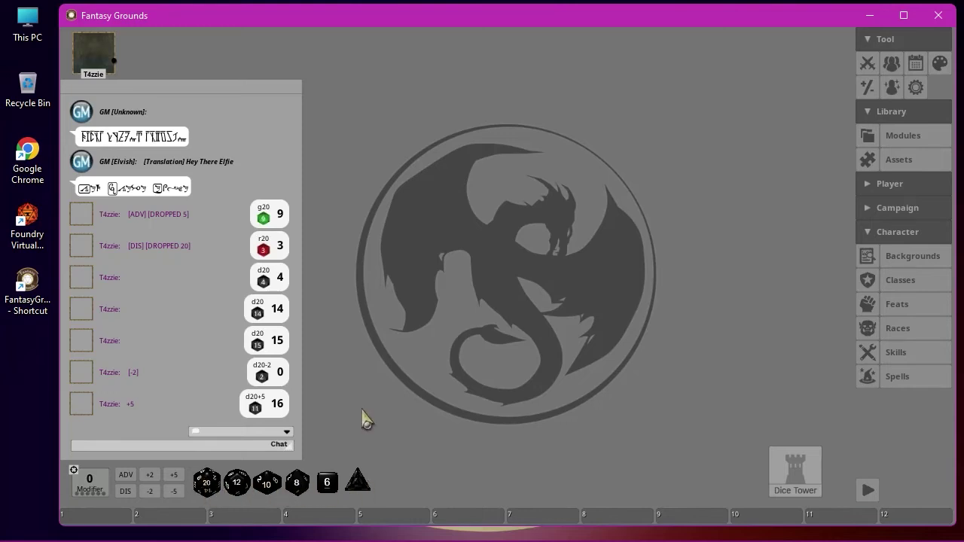
- Open the color settings, move them clear of the center emblem, and toggle the die text color to black
{"action": "left_click", "coordinate": [940, 66]}
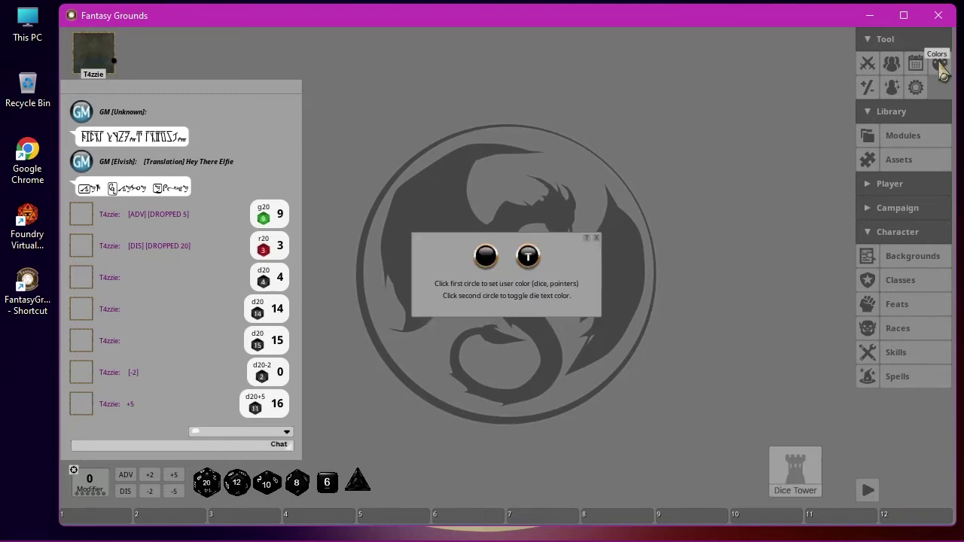
{"action": "left_click_drag", "start_coordinate": [480, 237], "coordinate": [467, 125]}
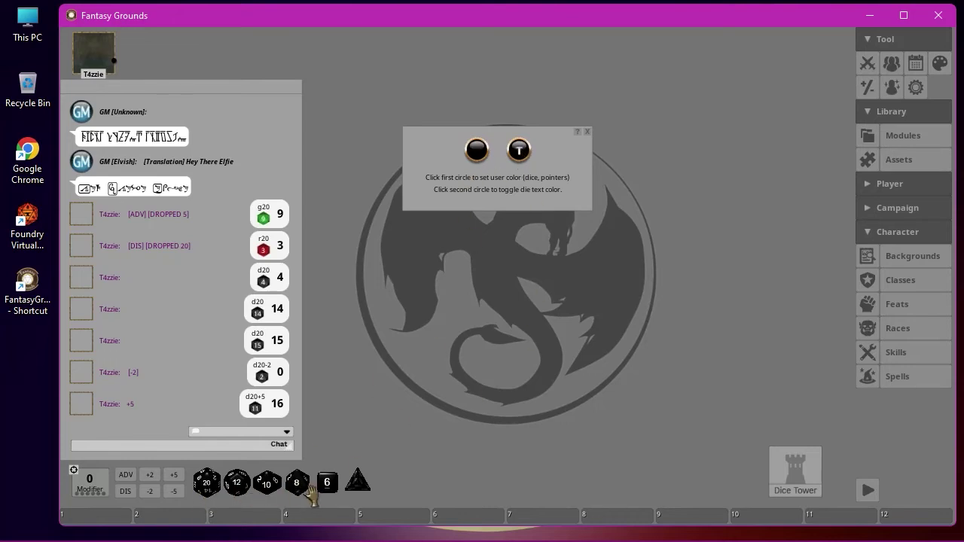
{"action": "left_click", "coordinate": [520, 151]}
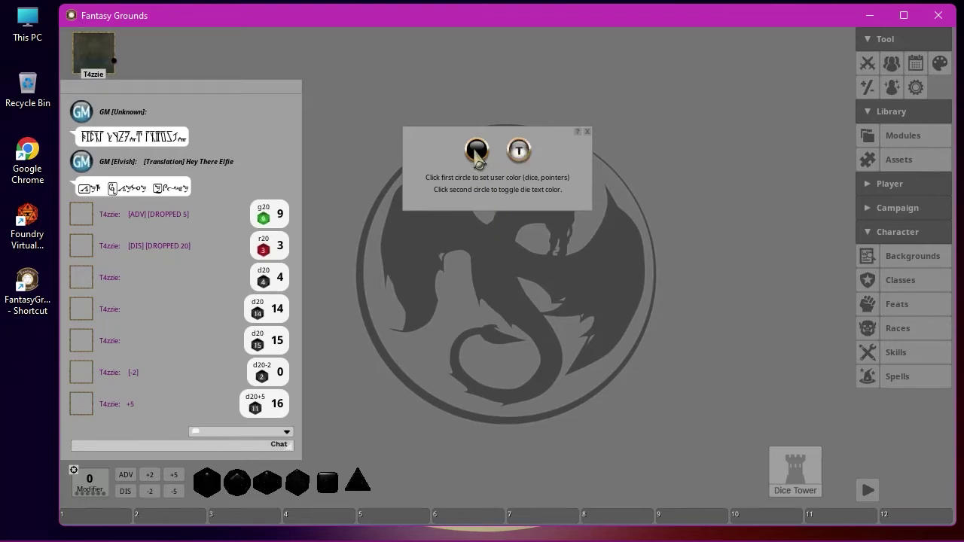
- Set the user color for dice and pointers to turquoise with RGB 0, 247, 201 and alpha 59
{"action": "left_click", "coordinate": [476, 151]}
{"action": "left_click_drag", "start_coordinate": [561, 181], "coordinate": [588, 77]}
{"action": "left_click_drag", "start_coordinate": [527, 129], "coordinate": [558, 148]}
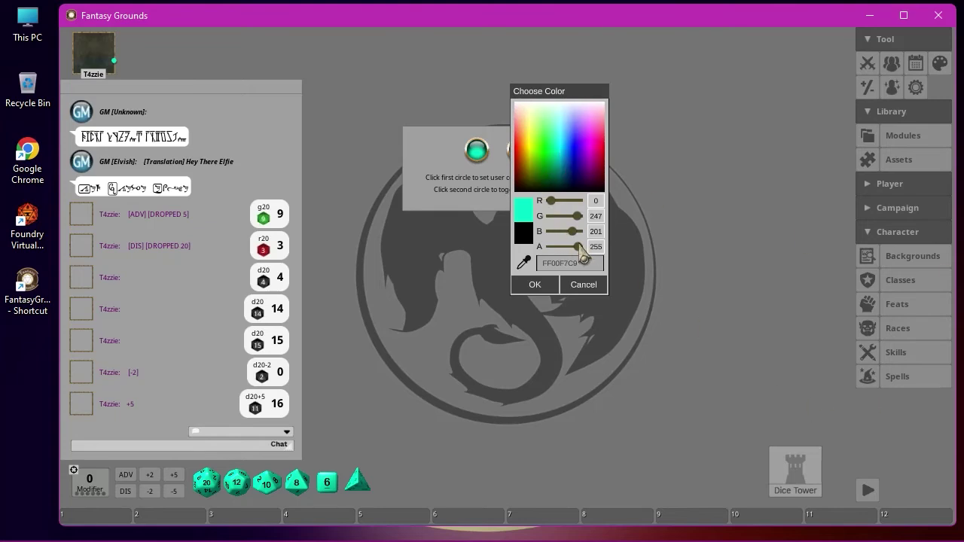
{"action": "mouse_move", "coordinate": [580, 249]}
{"action": "left_mouse_down"}
{"action": "mouse_move", "coordinate": [549, 250]}
{"action": "mouse_move", "coordinate": [595, 256]}
{"action": "left_mouse_up"}
{"action": "left_click_drag", "start_coordinate": [581, 243], "coordinate": [557, 248]}
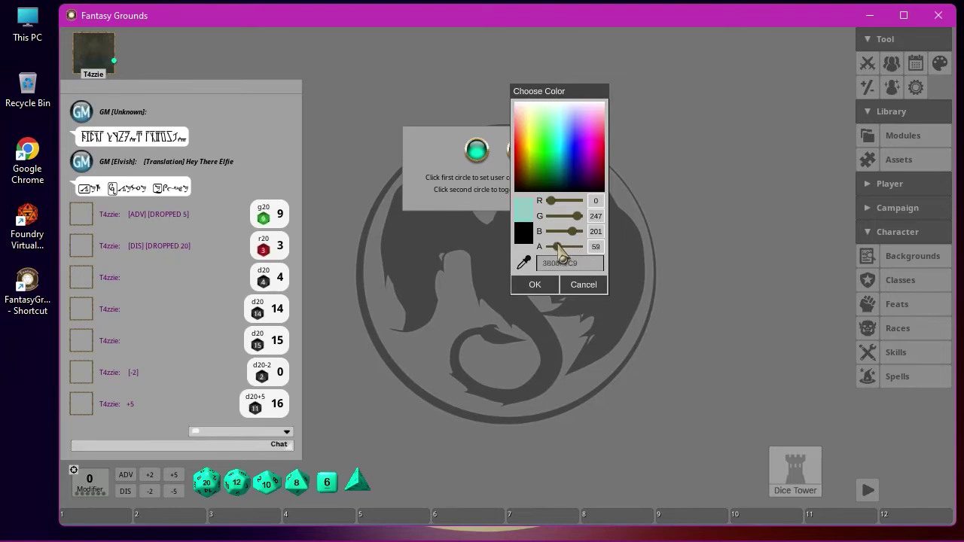
{"action": "left_click", "coordinate": [546, 286]}
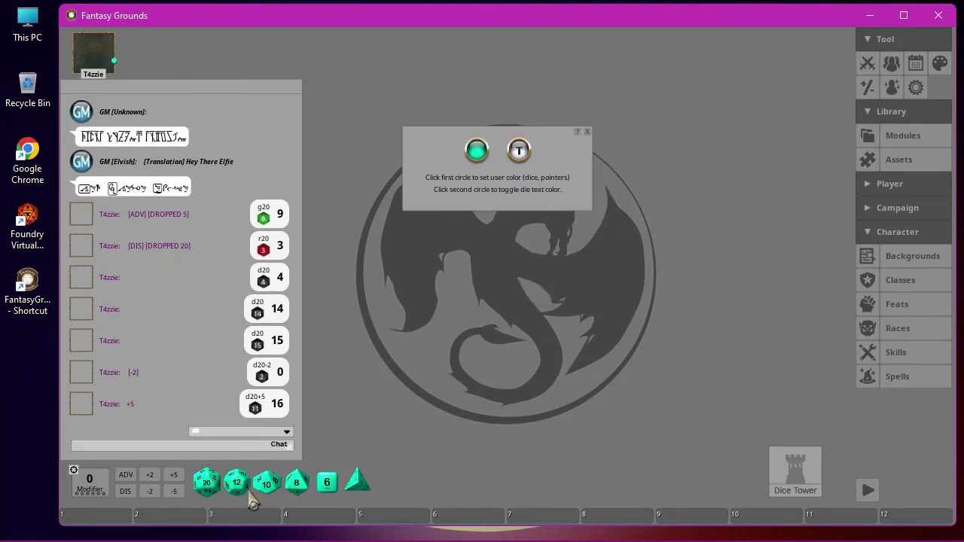
- Try to make the turquoise user color semi-transparent with alpha 79, and reopen the color picker to check it
{"action": "left_click", "coordinate": [477, 153]}
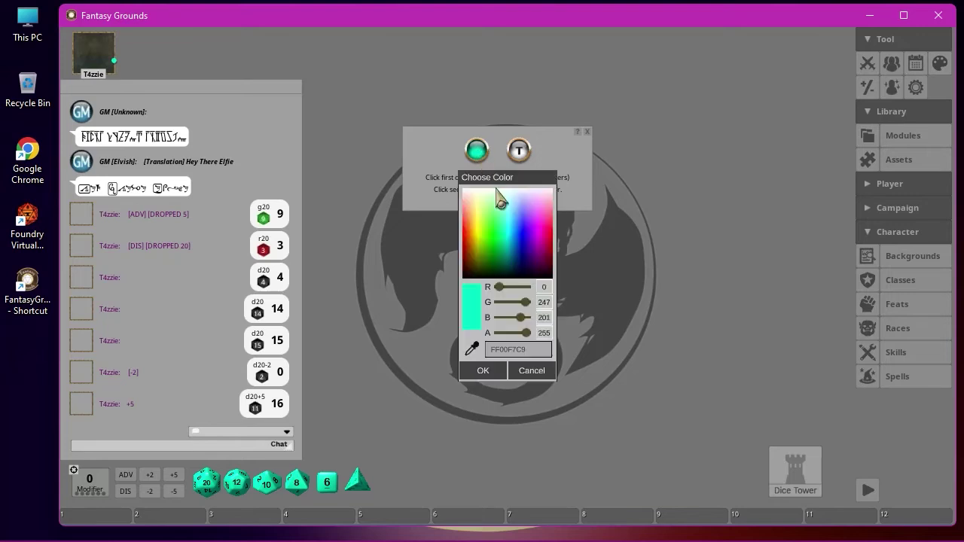
{"action": "left_click_drag", "start_coordinate": [527, 339], "coordinate": [507, 340]}
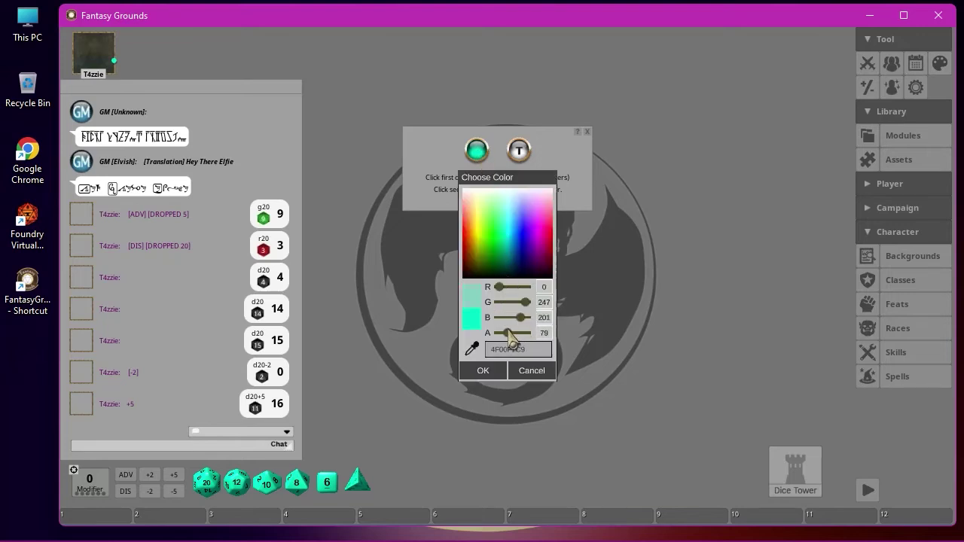
{"action": "left_click", "coordinate": [481, 373]}
{"action": "left_click", "coordinate": [475, 152]}
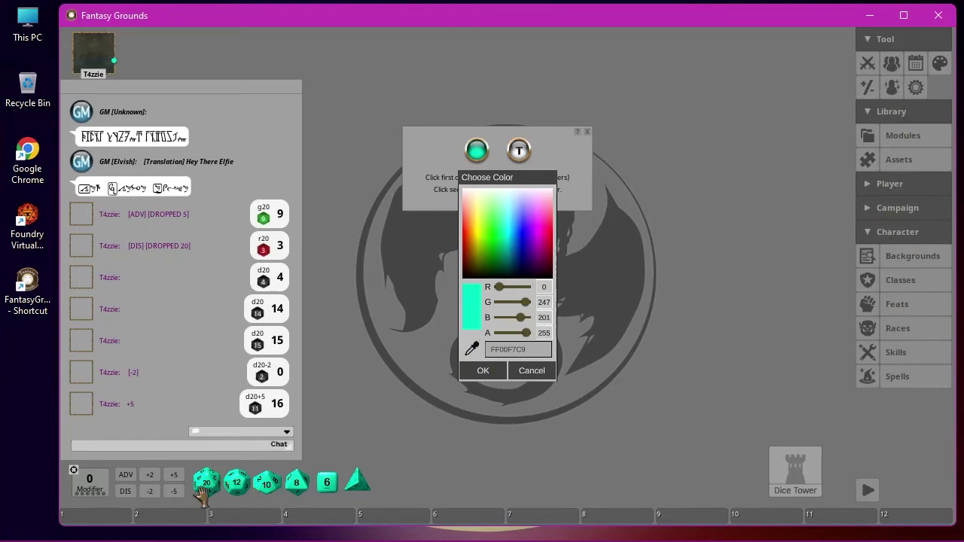
{"action": "left_click", "coordinate": [497, 374]}
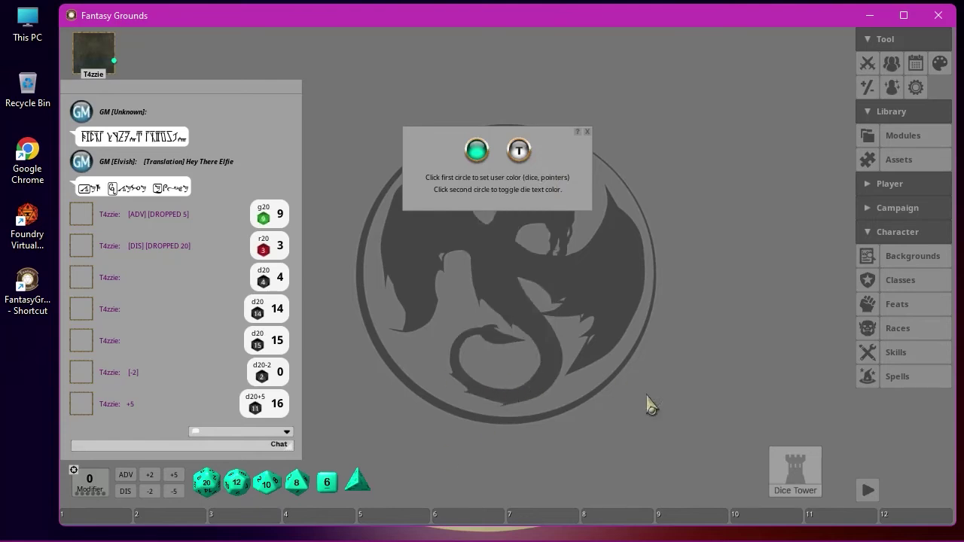
- Close the color settings and roll a single unmodified d20 into the chat
{"action": "left_click", "coordinate": [587, 132]}
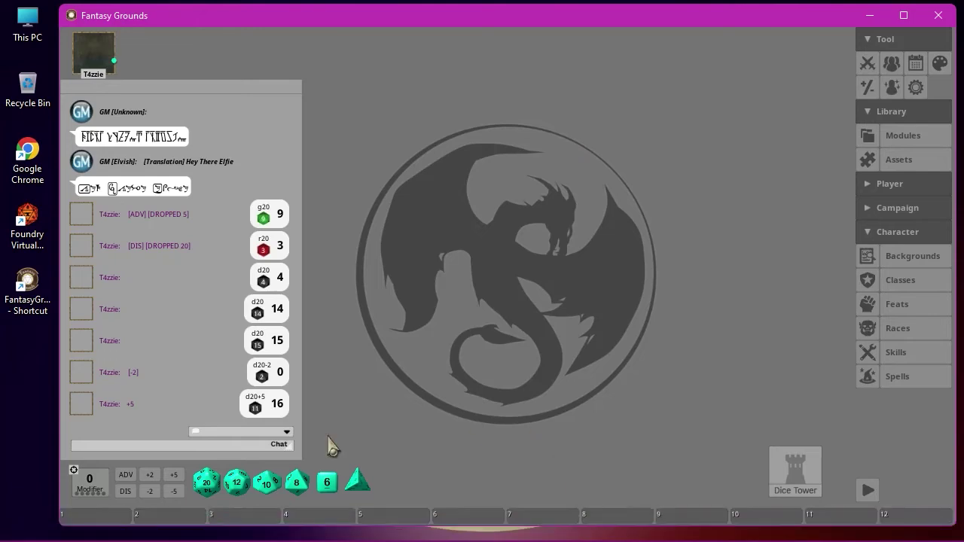
{"action": "left_click_drag", "start_coordinate": [206, 486], "coordinate": [203, 390]}
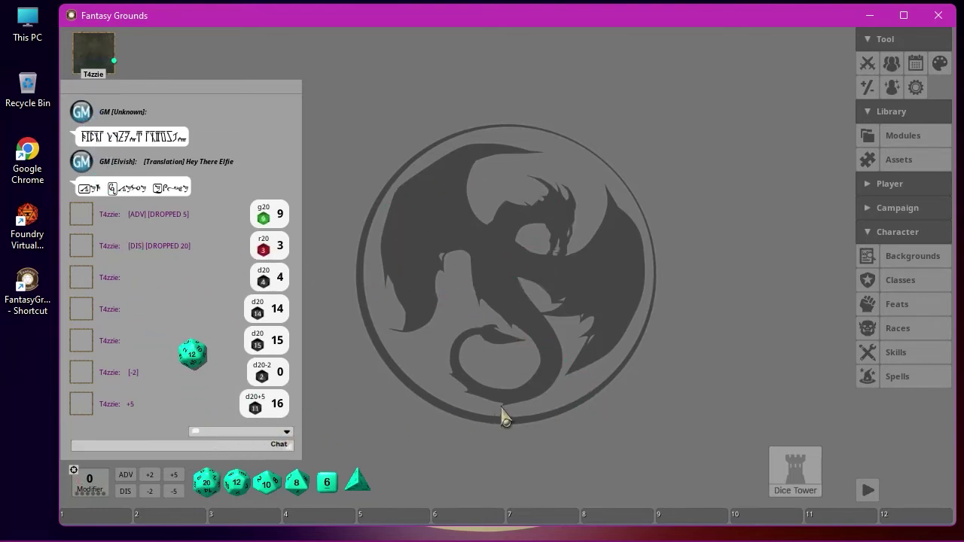
- Choose the 20× option for the d20 and roll all twenty dice at once into the chat
{"action": "right_click", "coordinate": [204, 485]}
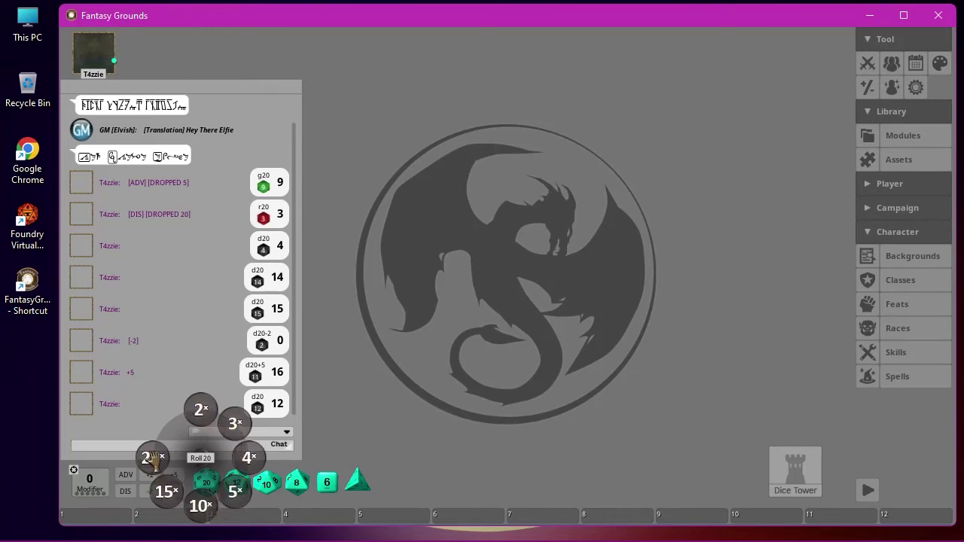
{"action": "left_click", "coordinate": [153, 458]}
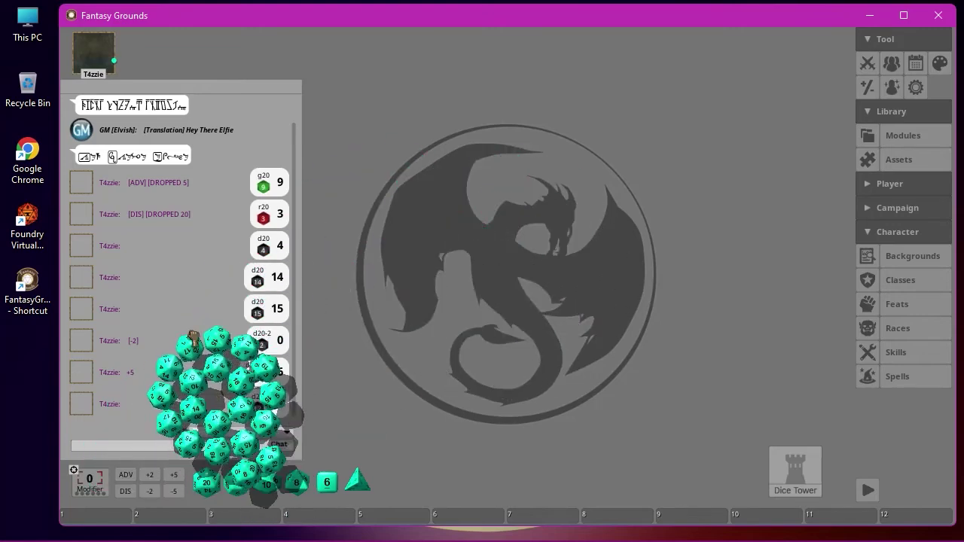
{"action": "left_click", "coordinate": [220, 391]}
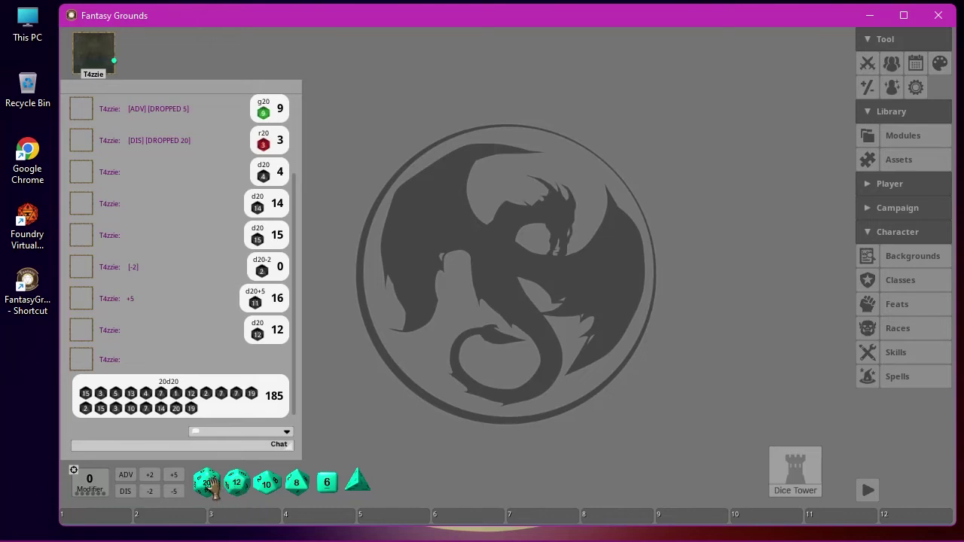
- Pick up a d20, keep adding more d20s to the held die, and roll them together as 66d20
{"action": "left_click_drag", "start_coordinate": [206, 481], "coordinate": [191, 391]}
{"action": "right_click", "coordinate": [398, 280]}
{"action": "right_click", "coordinate": [415, 261]}
{"action": "right_click", "coordinate": [484, 310]}
{"action": "right_click", "coordinate": [480, 320]}
{"action": "right_click", "coordinate": [479, 326]}
{"action": "right_click", "coordinate": [493, 381]}
{"action": "right_click", "coordinate": [494, 380]}
{"action": "right_click", "coordinate": [494, 380]}
{"action": "right_click", "coordinate": [494, 380]}
{"action": "right_click", "coordinate": [494, 380]}
{"action": "right_click", "coordinate": [494, 378]}
{"action": "right_click", "coordinate": [495, 378]}
{"action": "right_click", "coordinate": [494, 378]}
{"action": "right_click", "coordinate": [495, 378]}
{"action": "right_click", "coordinate": [496, 379]}
{"action": "right_click", "coordinate": [496, 379]}
{"action": "right_click", "coordinate": [496, 379]}
{"action": "right_click", "coordinate": [495, 379]}
{"action": "right_click", "coordinate": [495, 379]}
{"action": "right_click", "coordinate": [496, 379]}
{"action": "right_click", "coordinate": [495, 378]}
{"action": "right_click", "coordinate": [495, 379]}
{"action": "right_click", "coordinate": [495, 379]}
{"action": "right_click", "coordinate": [496, 378]}
{"action": "right_click", "coordinate": [496, 379]}
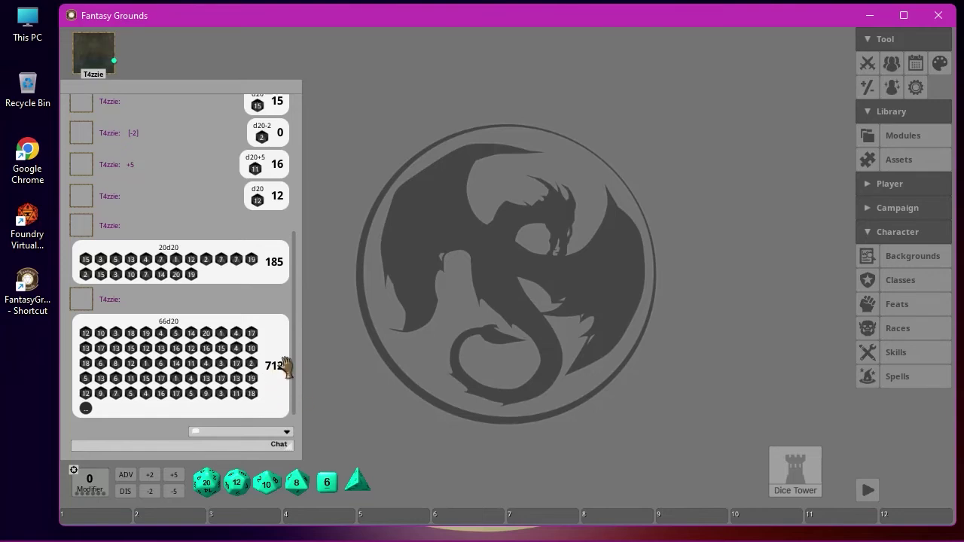
- View the multiple-dice options of the d12 and of the d10, including the d10's percentile option
{"action": "right_click", "coordinate": [236, 483]}
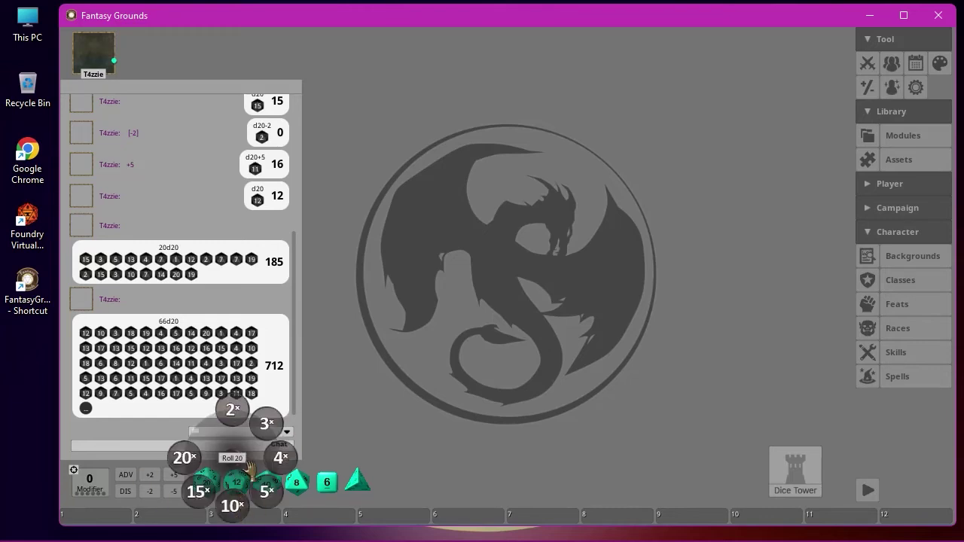
{"action": "left_click", "coordinate": [473, 420]}
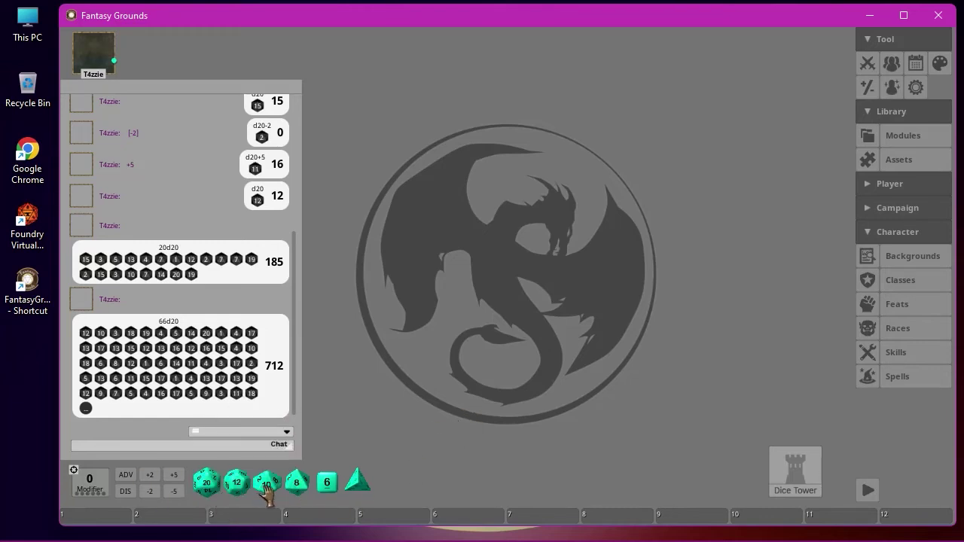
{"action": "right_click", "coordinate": [266, 486]}
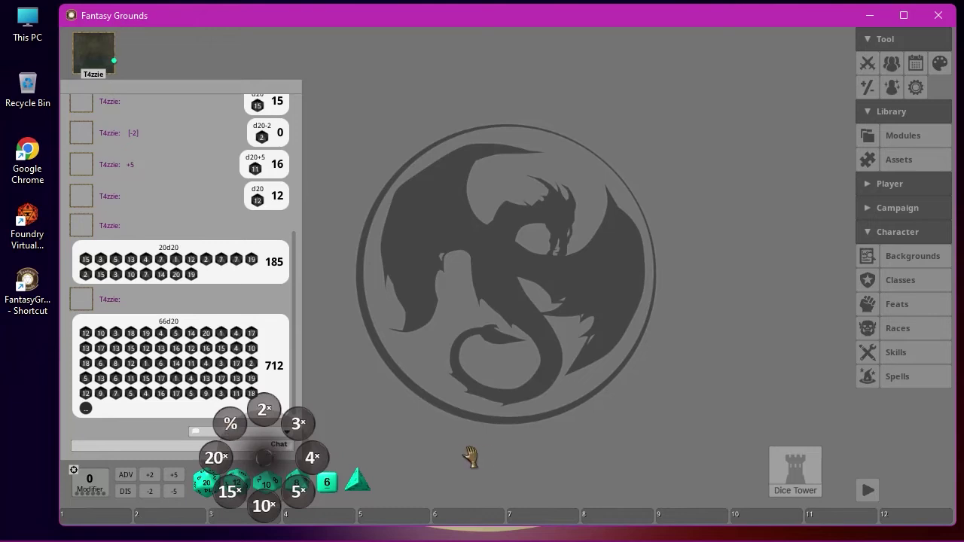
{"action": "left_click", "coordinate": [523, 468]}
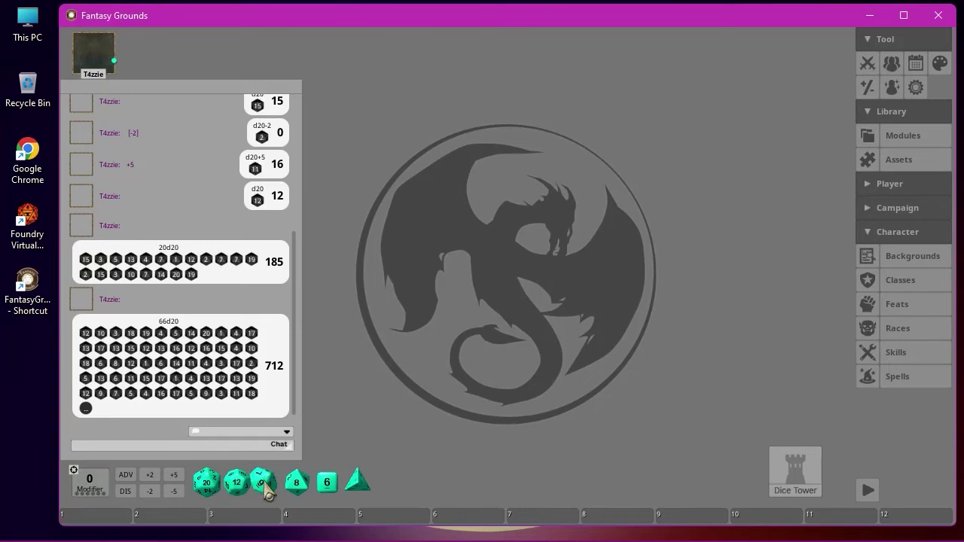
- Choose the percentile option for the d10 and roll a d100 into the chat
{"action": "left_click_drag", "start_coordinate": [266, 485], "coordinate": [266, 496]}
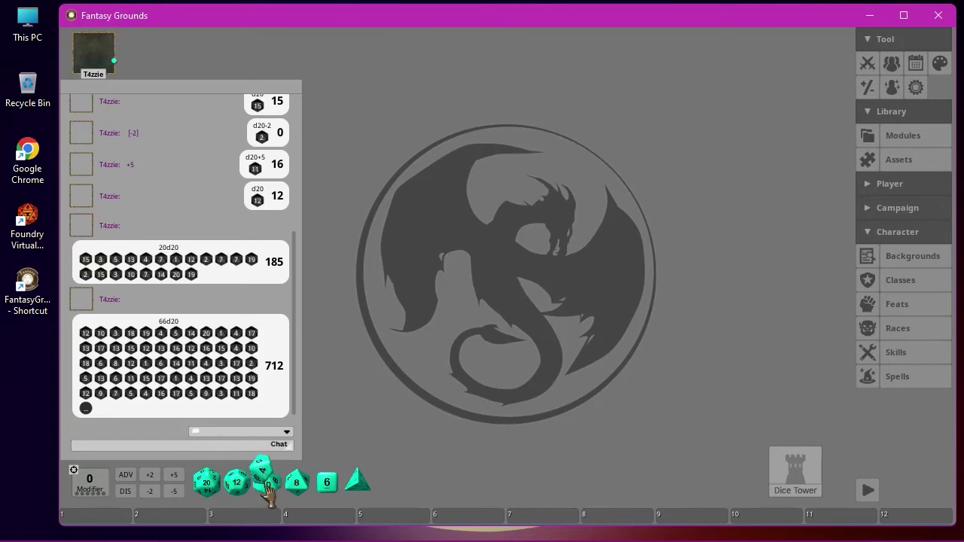
{"action": "right_click", "coordinate": [266, 484]}
{"action": "left_click", "coordinate": [229, 422]}
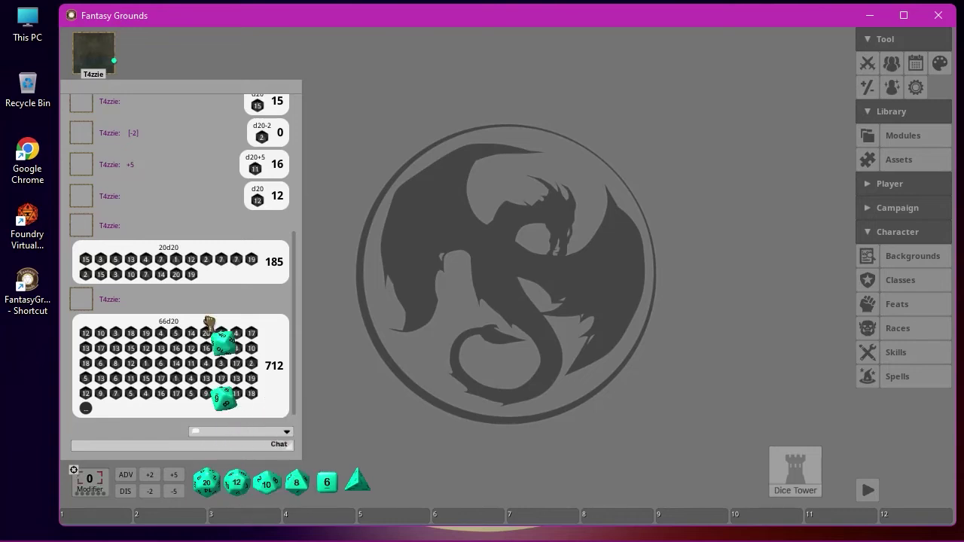
{"action": "mouse_move", "coordinate": [209, 323]}
{"action": "left_mouse_down"}
{"action": "mouse_move", "coordinate": [128, 227]}
{"action": "mouse_move", "coordinate": [226, 227]}
{"action": "mouse_move", "coordinate": [216, 226]}
{"action": "mouse_move", "coordinate": [213, 394]}
{"action": "mouse_move", "coordinate": [213, 324]}
{"action": "left_mouse_up"}
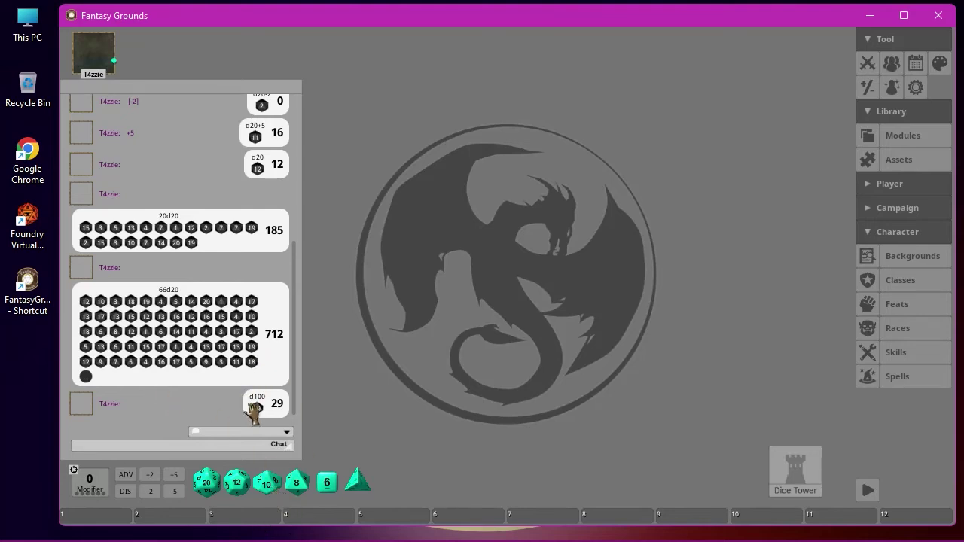
- Roll two d10s together as 2d10 into the chat
{"action": "right_click", "coordinate": [266, 486]}
{"action": "left_click", "coordinate": [237, 426]}
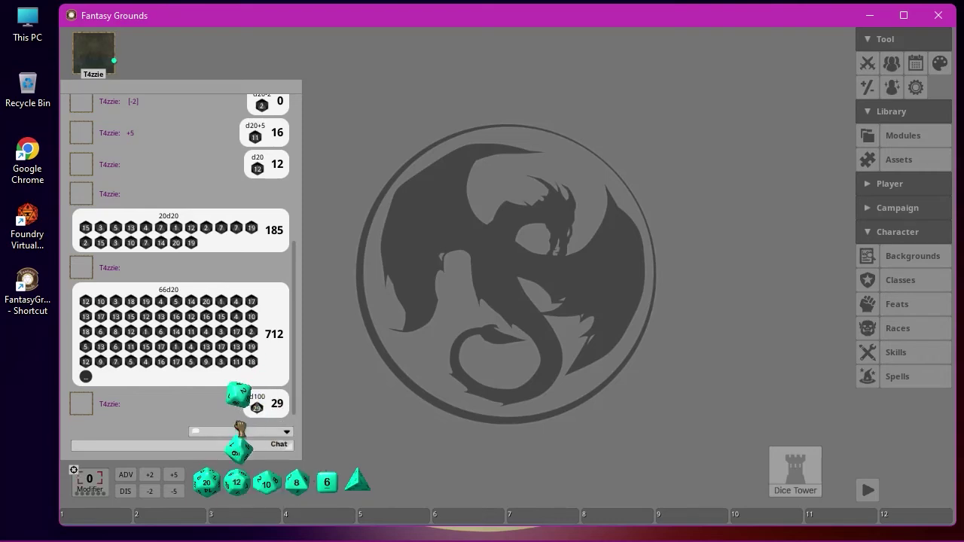
{"action": "left_click_drag", "start_coordinate": [239, 428], "coordinate": [254, 324]}
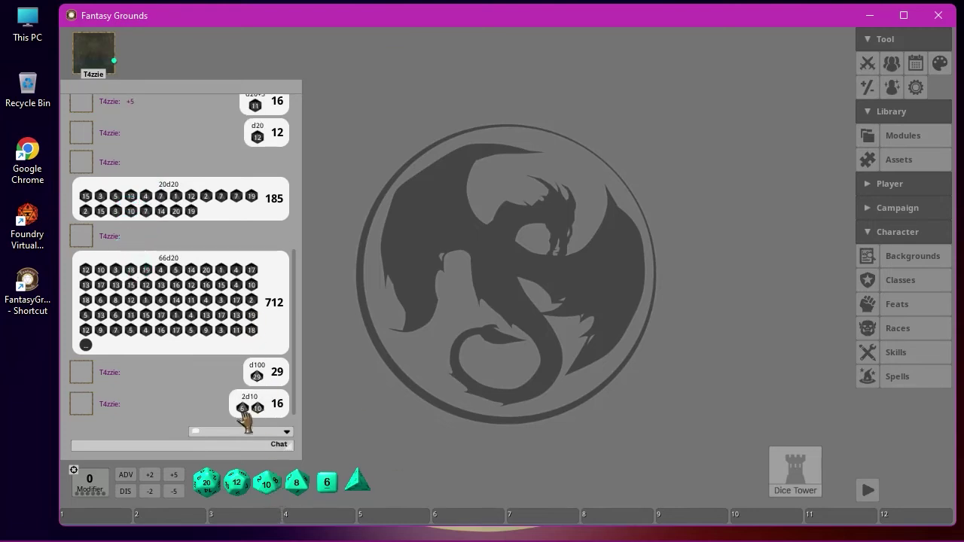
- Roll another percentile d100 into the chat using the d10's % option
{"action": "right_click", "coordinate": [266, 484]}
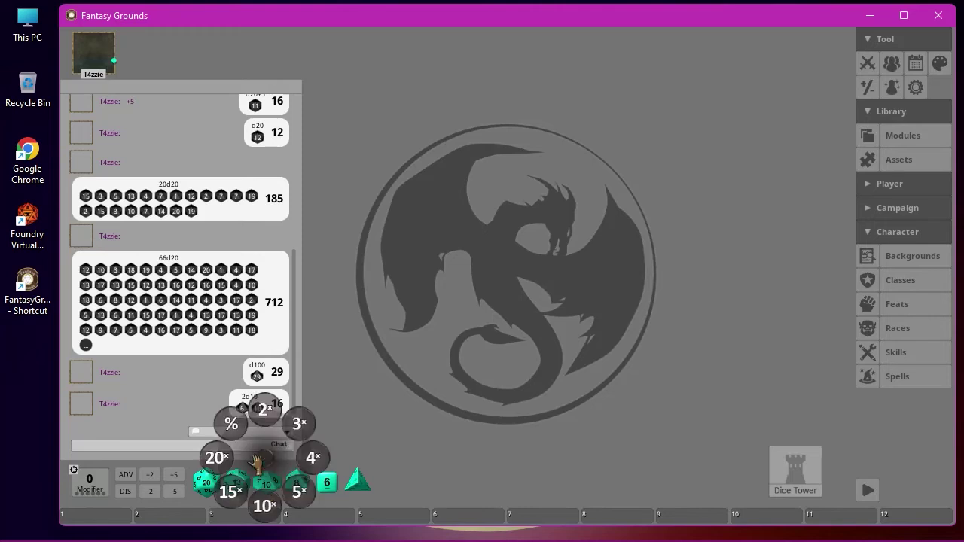
{"action": "left_click", "coordinate": [231, 425]}
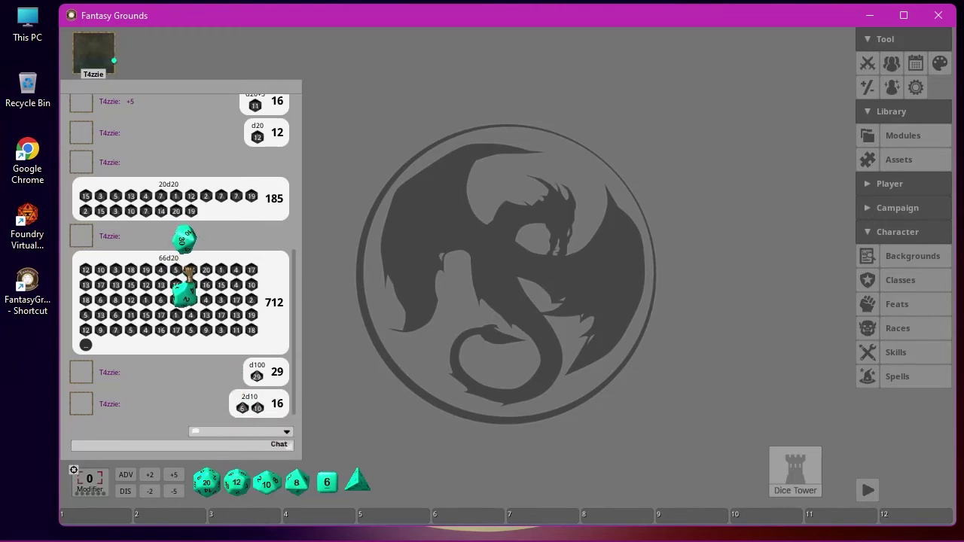
{"action": "left_click", "coordinate": [155, 210]}
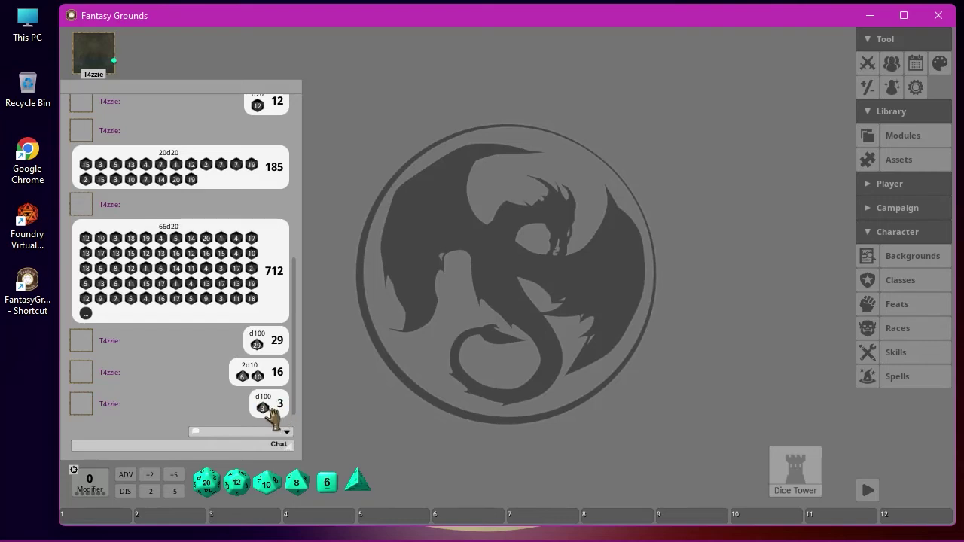
- View the multiple-dice options of the d8 and d6, including the d6's special dice such as the d3
{"action": "right_click", "coordinate": [298, 478]}
{"action": "left_click", "coordinate": [527, 456]}
{"action": "right_click", "coordinate": [326, 486]}
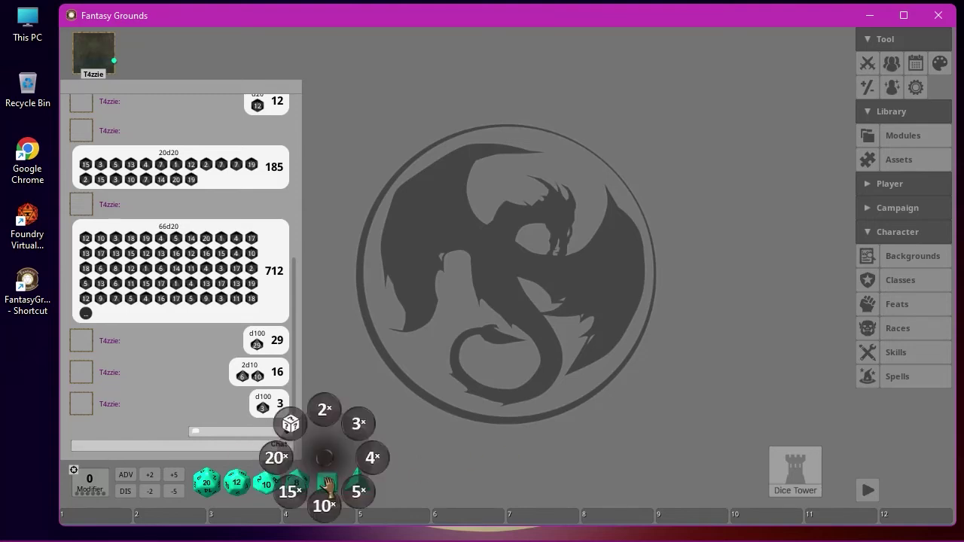
{"action": "left_click", "coordinate": [290, 425]}
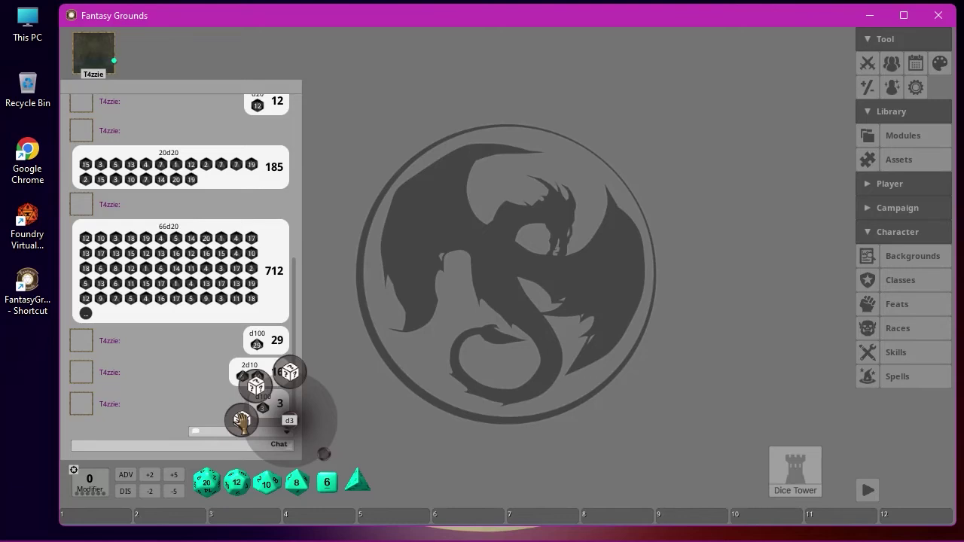
{"action": "left_click", "coordinate": [454, 390]}
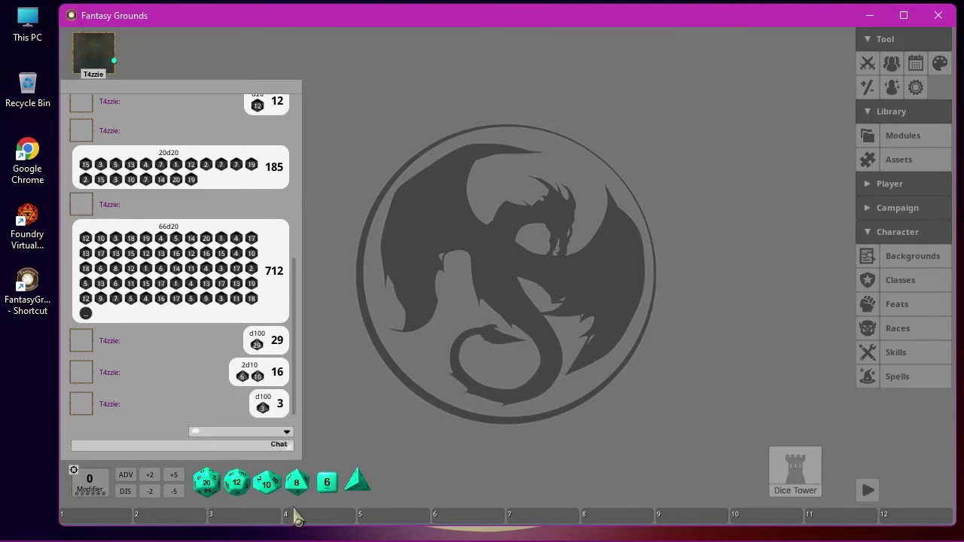
- View the d4's multiple-dice options and roll 2d4 into the chat
{"action": "right_click", "coordinate": [358, 486]}
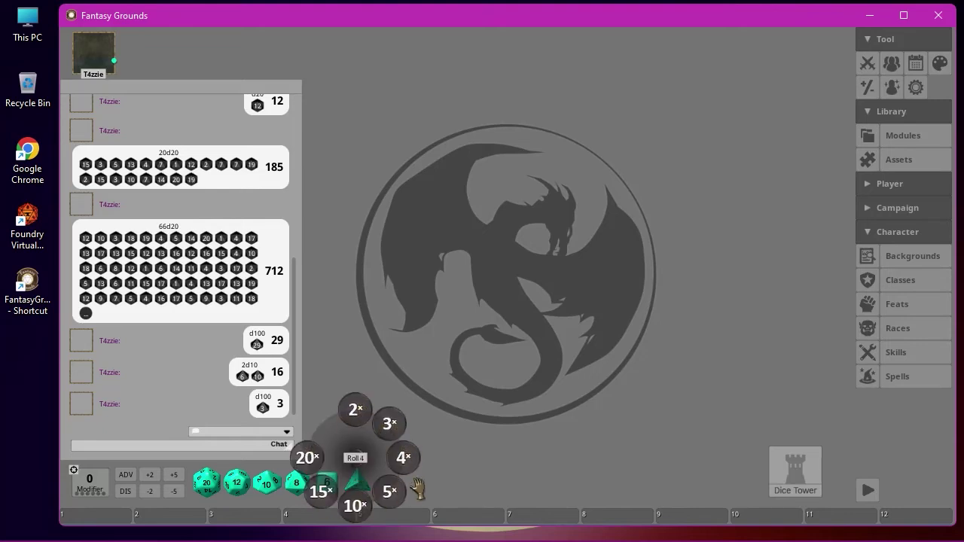
{"action": "left_click", "coordinate": [537, 447]}
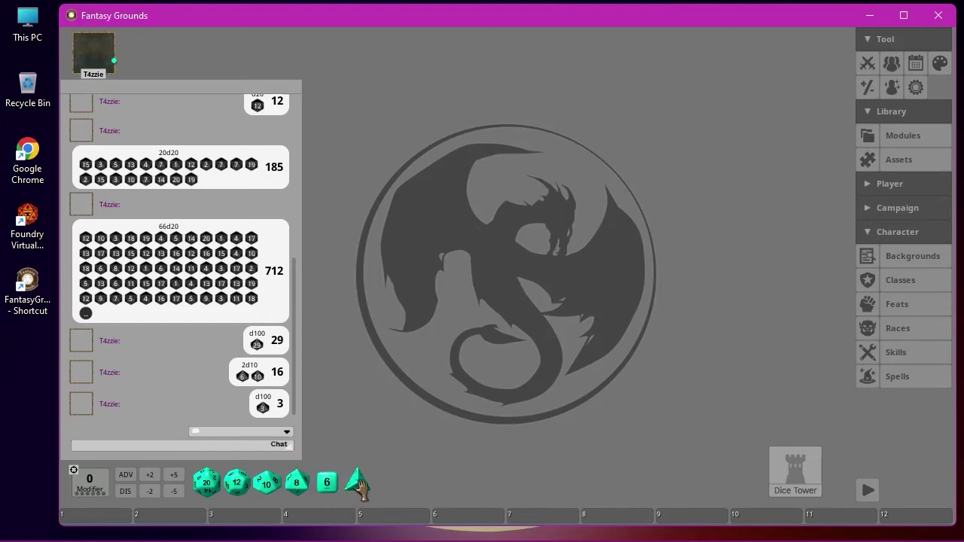
{"action": "left_click_drag", "start_coordinate": [359, 486], "coordinate": [366, 447]}
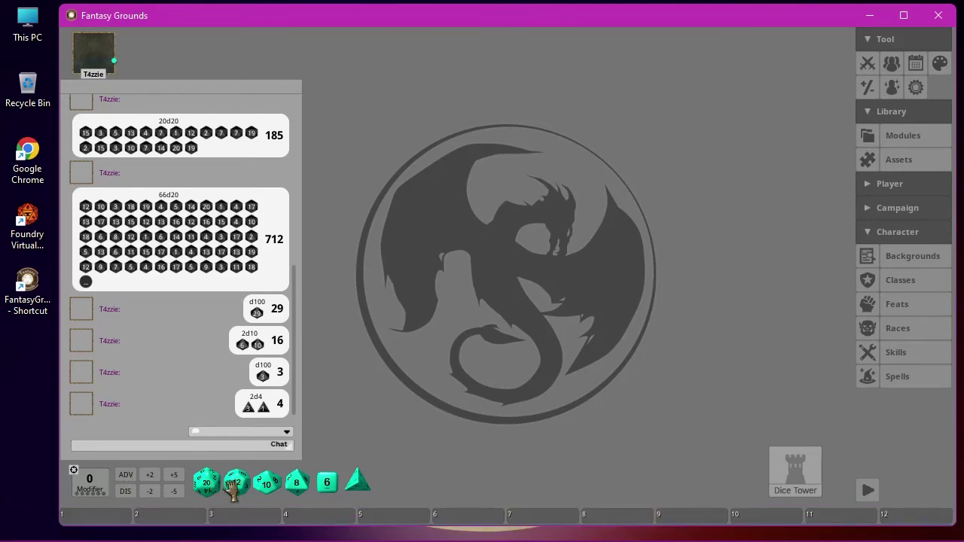
- Roll a single d4 into the chat and roll another d4 with a +2 modifier
{"action": "left_click_drag", "start_coordinate": [357, 482], "coordinate": [173, 369]}
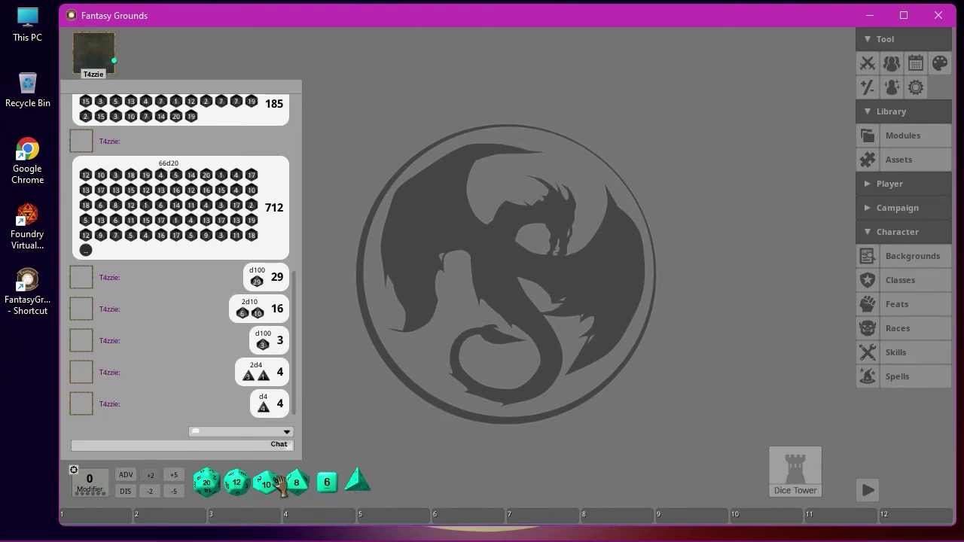
{"action": "left_click_drag", "start_coordinate": [358, 485], "coordinate": [167, 348]}
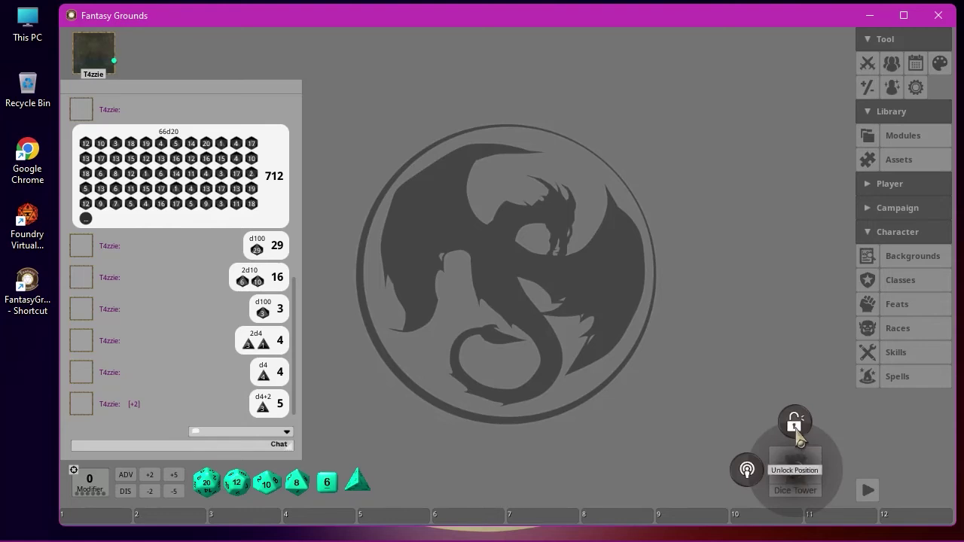
- Move the Dice Tower beside the chat window, just above the dice, and lock its position
{"action": "left_click_drag", "start_coordinate": [796, 473], "coordinate": [338, 443]}
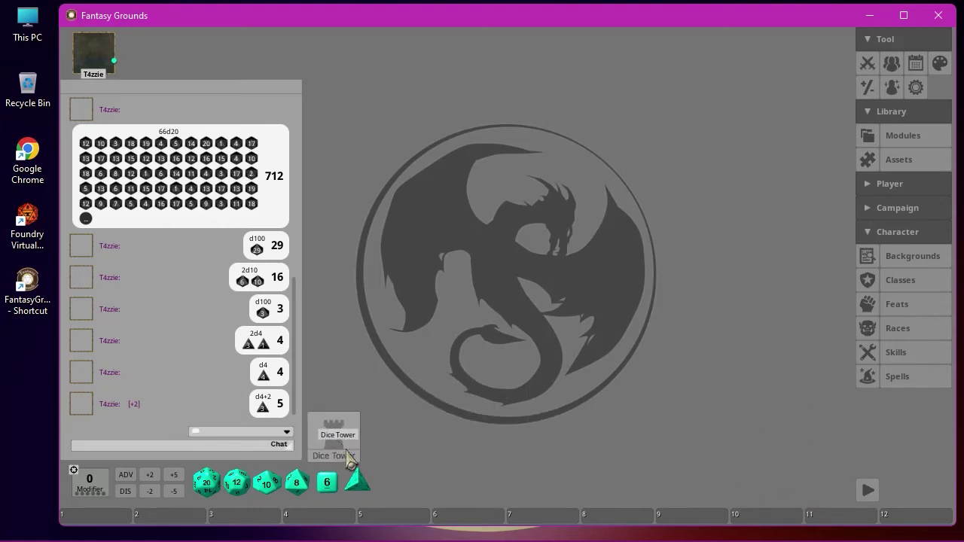
{"action": "right_click", "coordinate": [333, 438]}
{"action": "left_click", "coordinate": [332, 387]}
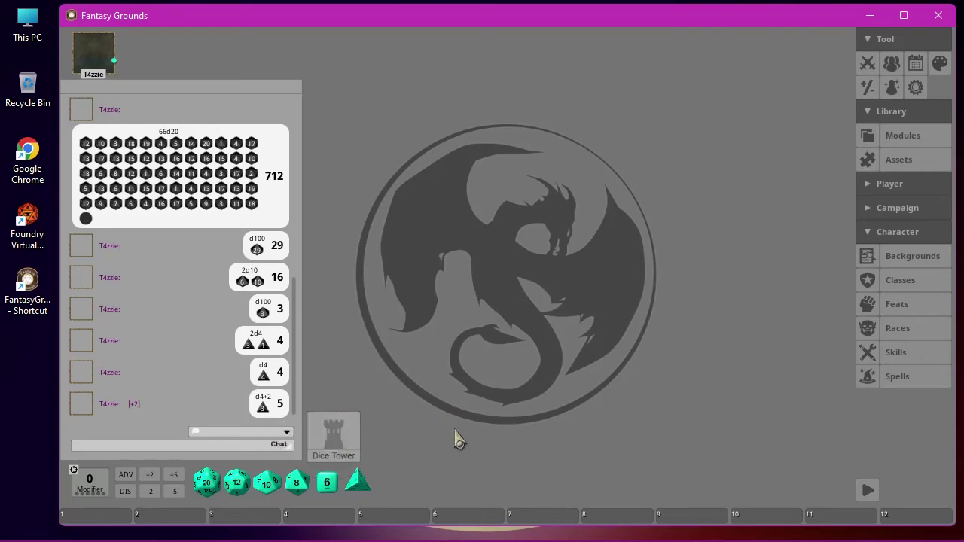
- View the Dice Tower's available options, including Unlock Position, and leave its position locked
{"action": "right_click", "coordinate": [336, 444]}
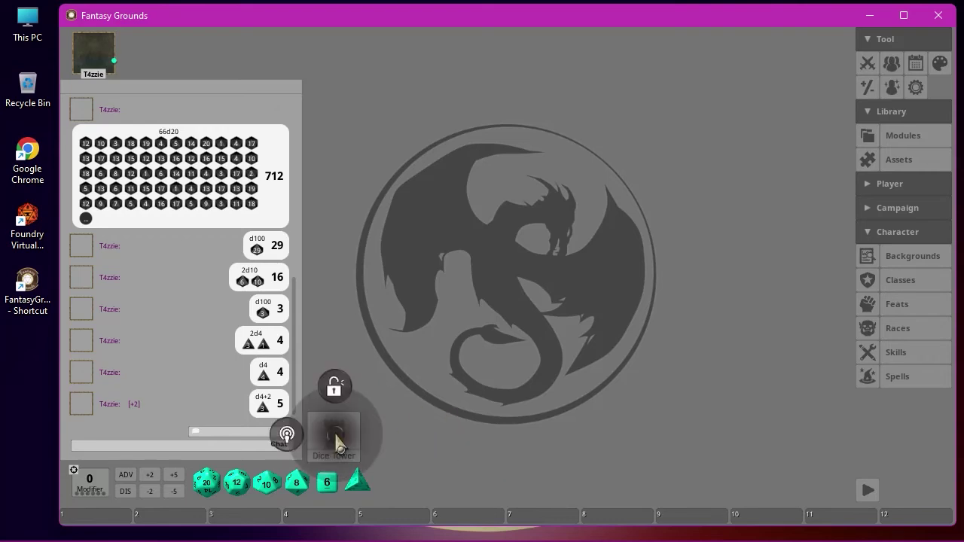
{"action": "left_click", "coordinate": [287, 435]}
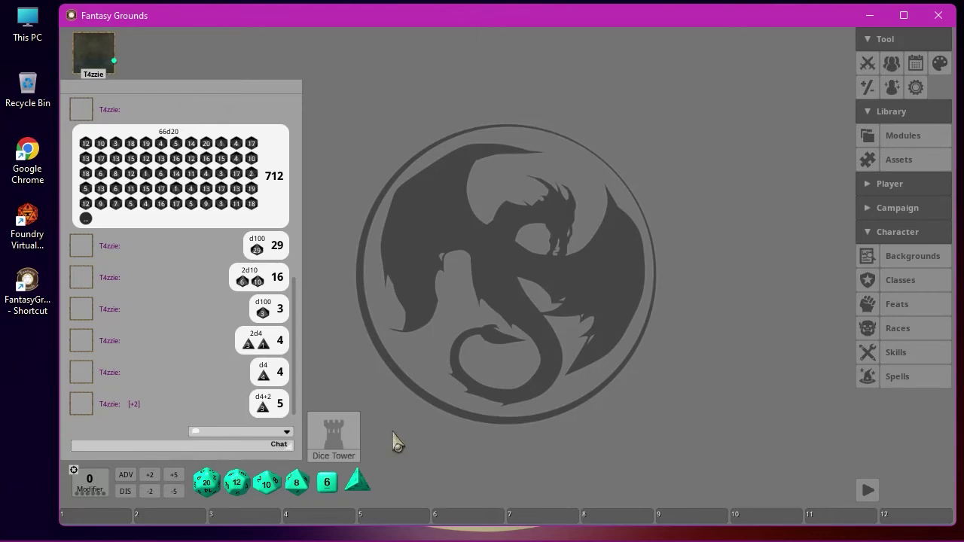
{"action": "right_click", "coordinate": [338, 441]}
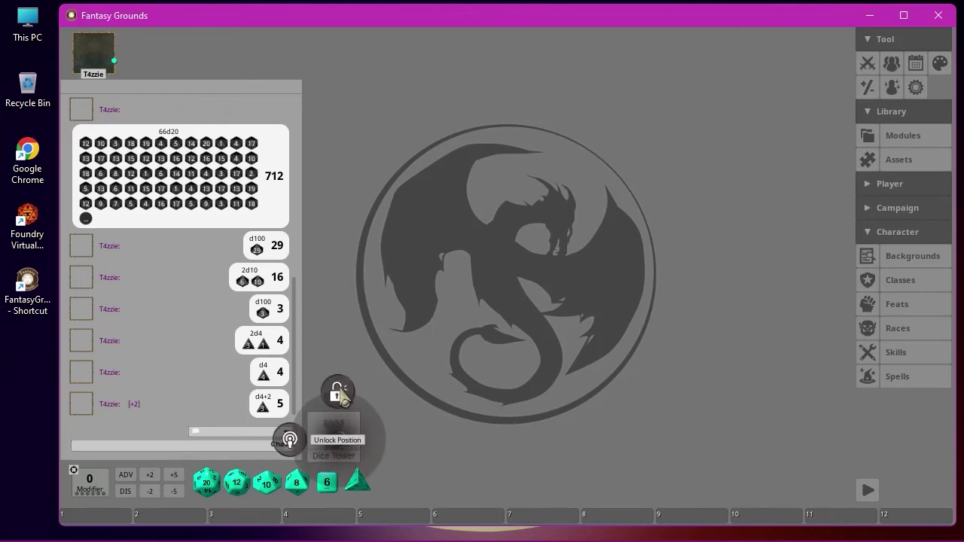
{"action": "left_click", "coordinate": [531, 467]}
{"action": "right_click", "coordinate": [338, 440]}
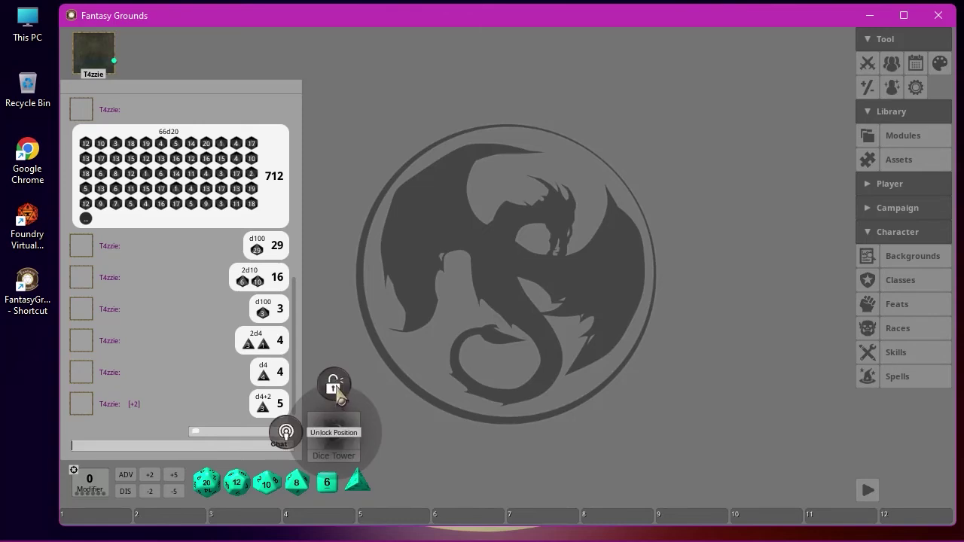
{"action": "left_click", "coordinate": [530, 469]}
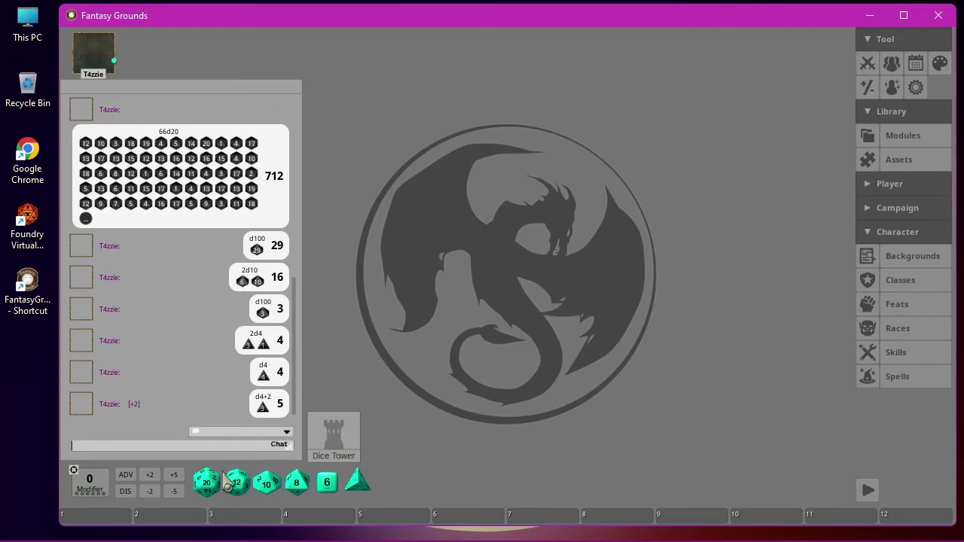
- Roll a plain d20 and the character's Medicine skill check through the Dice Tower, and close the character sheet
{"action": "left_click_drag", "start_coordinate": [201, 479], "coordinate": [338, 440]}
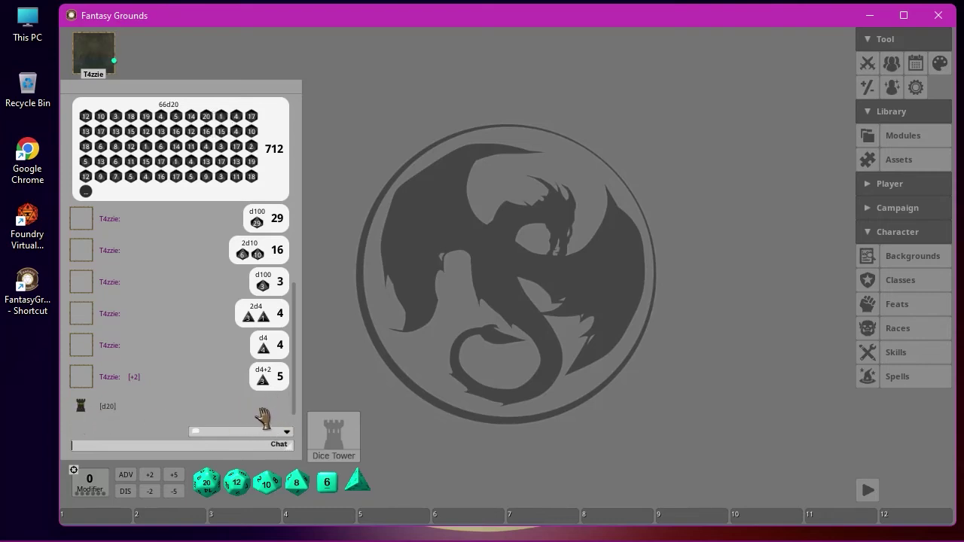
{"action": "mouse_move", "coordinate": [222, 539]}
{"action": "double_click", "coordinate": [98, 57]}
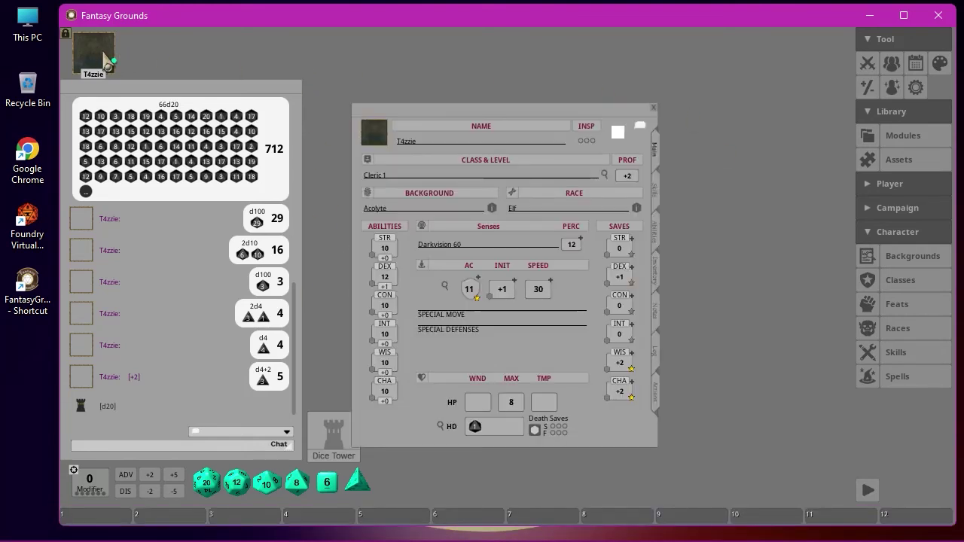
{"action": "left_click", "coordinate": [655, 189]}
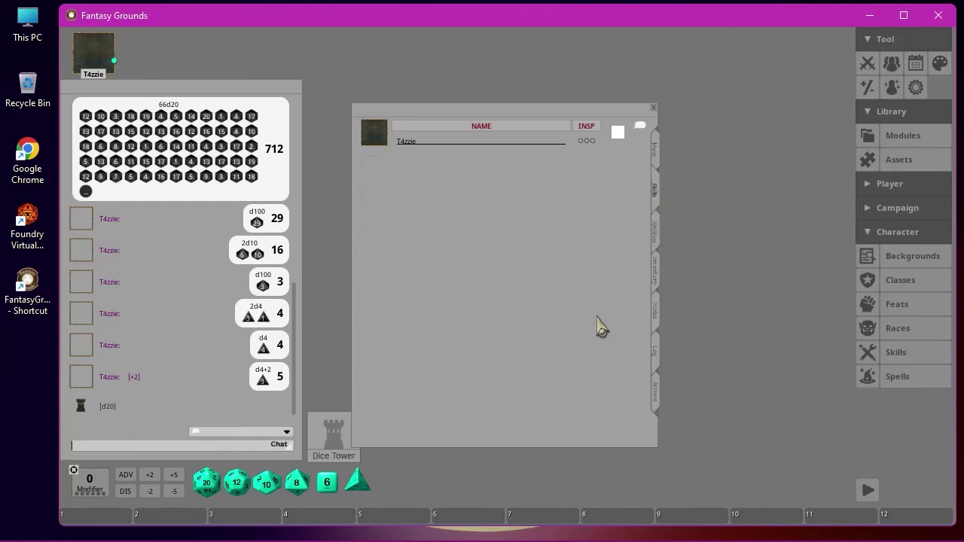
{"action": "left_click_drag", "start_coordinate": [475, 109], "coordinate": [542, 62]}
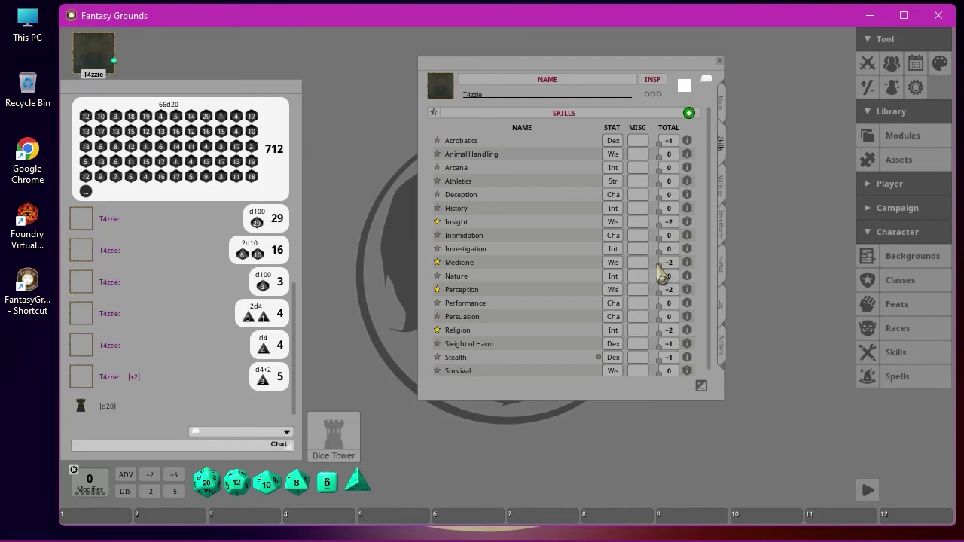
{"action": "left_click_drag", "start_coordinate": [663, 276], "coordinate": [340, 437]}
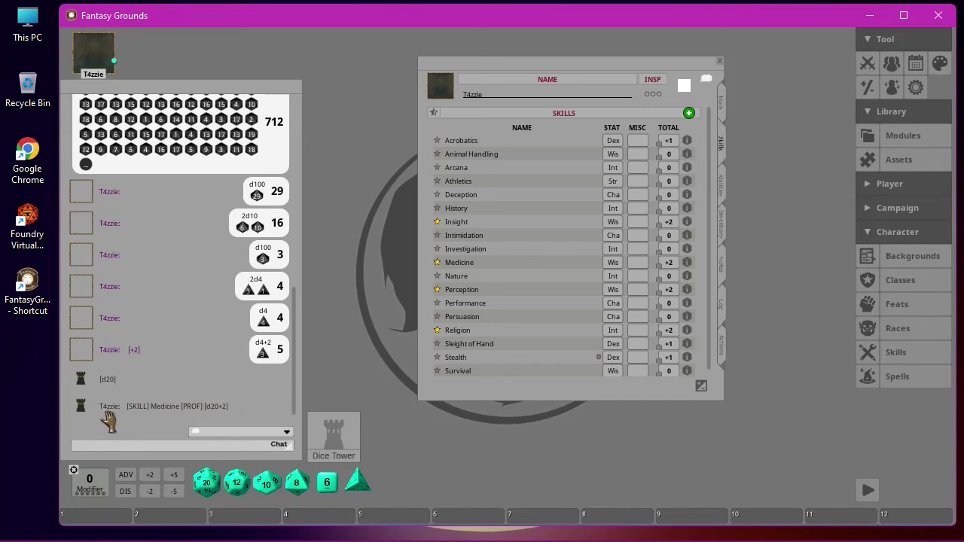
{"action": "mouse_move", "coordinate": [175, 541]}
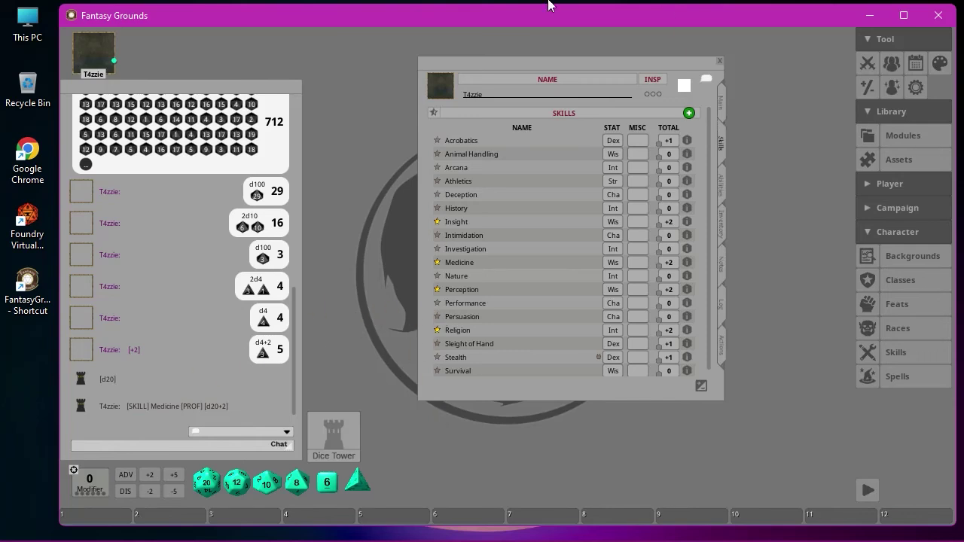
{"action": "left_click", "coordinate": [720, 62]}
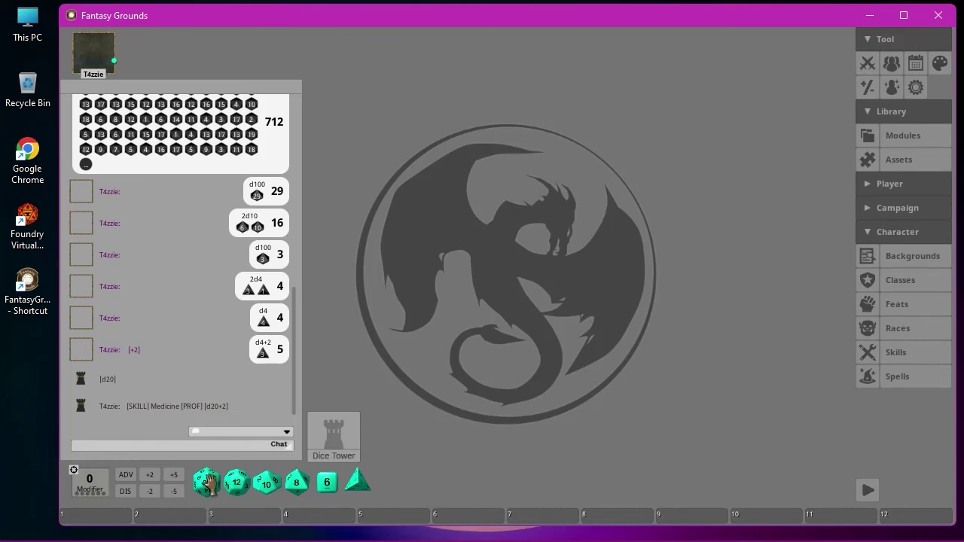
- Store a 2d20 roll in the first hotkey slot and label it "2 D 20"
{"action": "left_click_drag", "start_coordinate": [206, 480], "coordinate": [97, 521]}
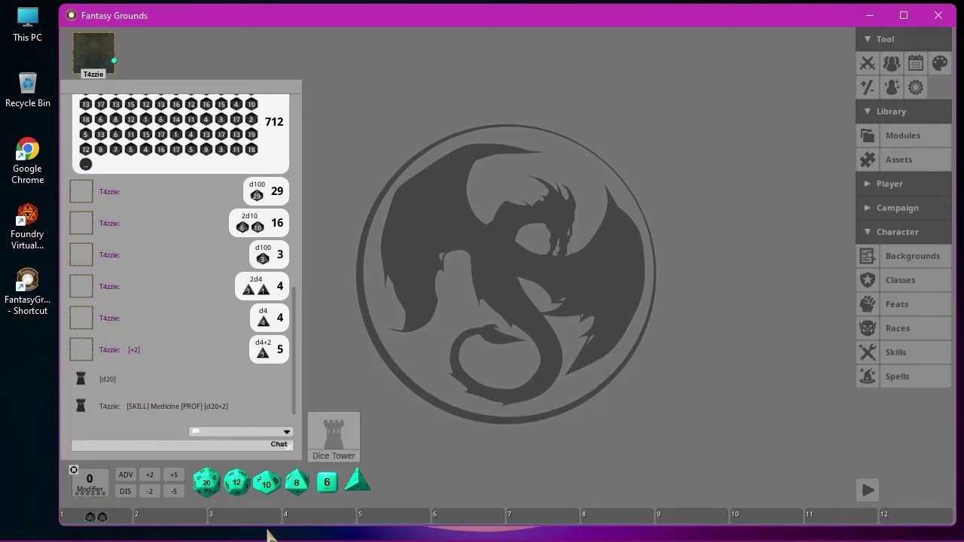
{"action": "right_click", "coordinate": [103, 518]}
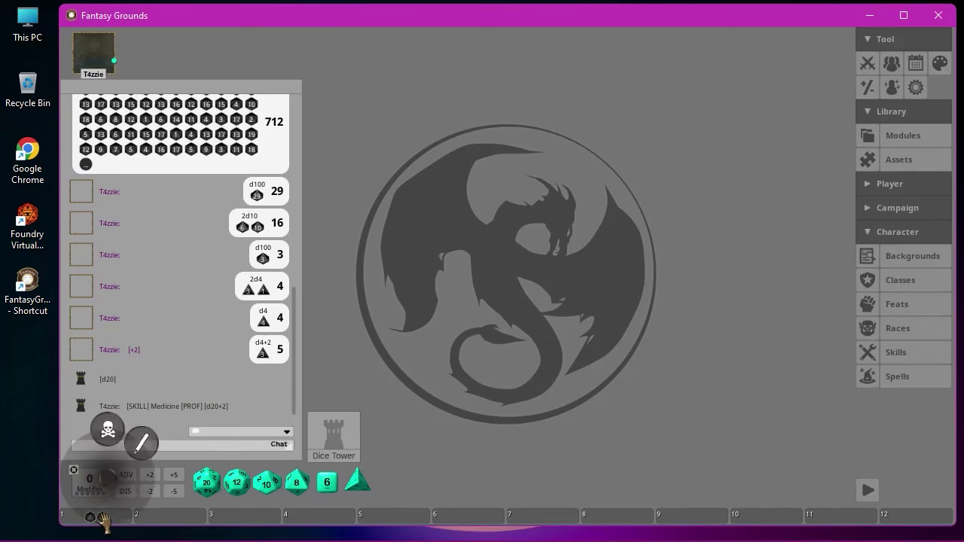
{"action": "left_click", "coordinate": [142, 444]}
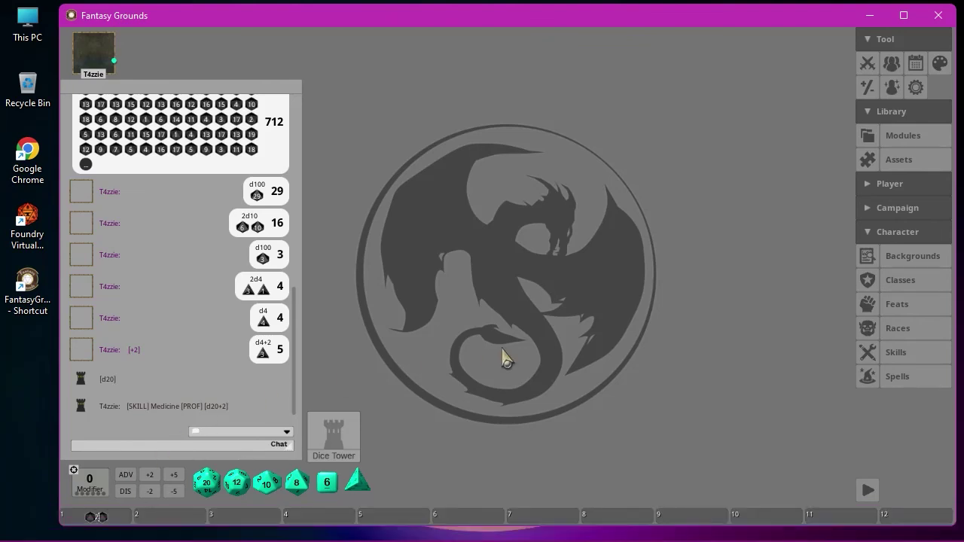
{"action": "type", "text": "2 D 20"}
- Store the initiative roll from the character sheet's Main page in the second hotkey slot and roll it from there
{"action": "left_click", "coordinate": [106, 53]}
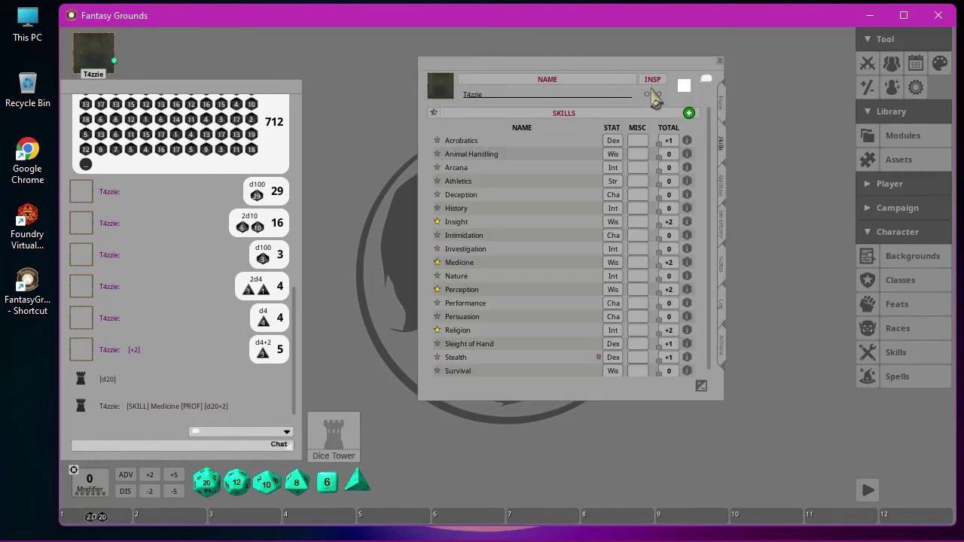
{"action": "left_click", "coordinate": [721, 104]}
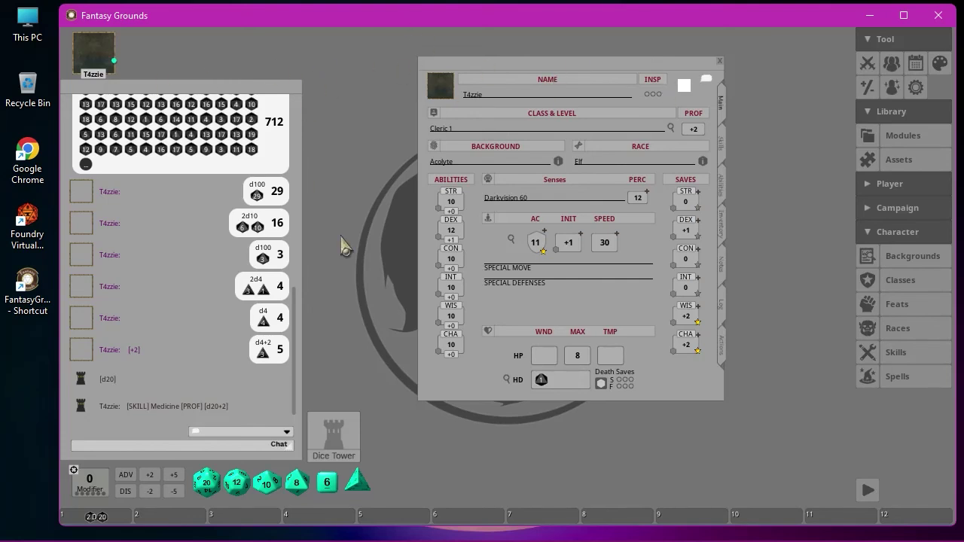
{"action": "mouse_move", "coordinate": [499, 67]}
{"action": "left_mouse_down"}
{"action": "mouse_move", "coordinate": [498, 95]}
{"action": "mouse_move", "coordinate": [484, 73]}
{"action": "left_mouse_up"}
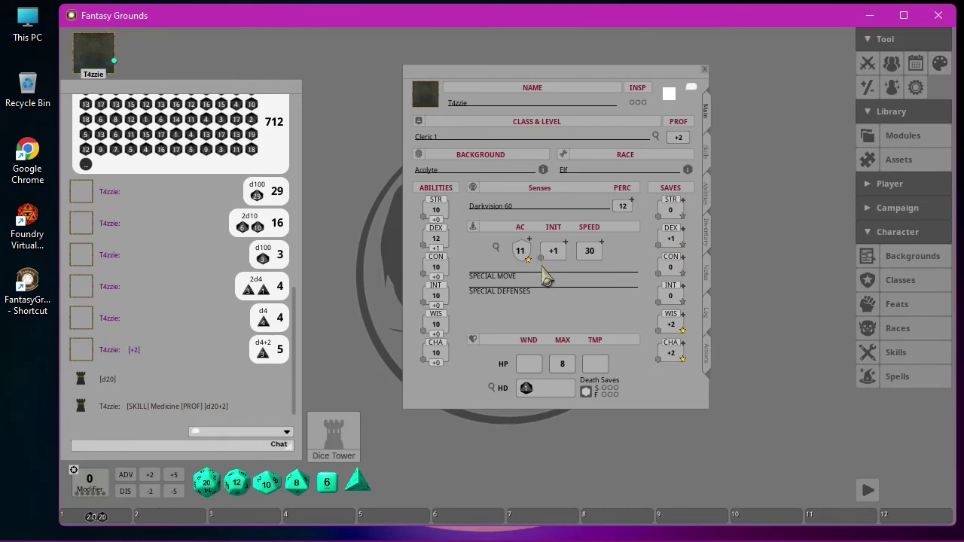
{"action": "left_click_drag", "start_coordinate": [544, 279], "coordinate": [171, 517]}
{"action": "left_click", "coordinate": [170, 518]}
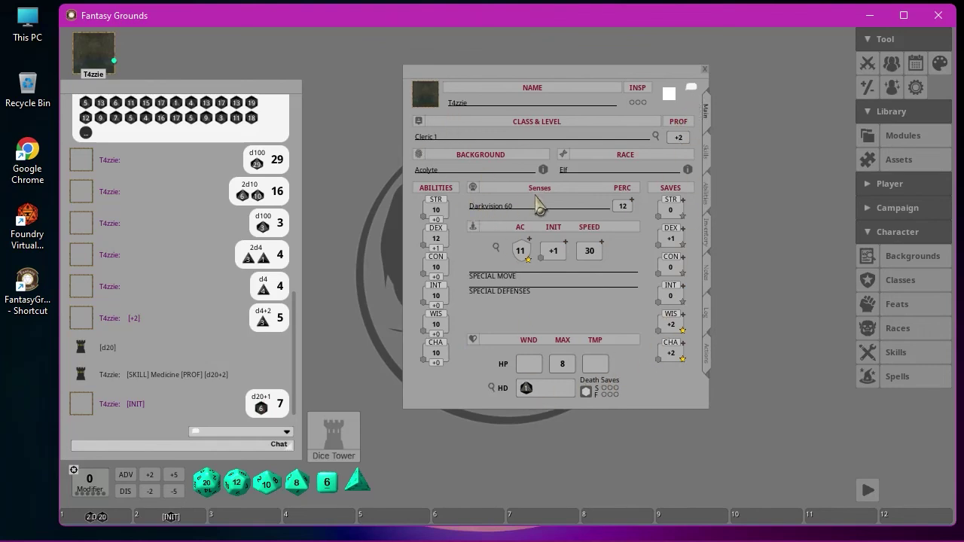
- Store the link to the Cleric class from the character's class and level details in the third hotkey slot
{"action": "left_click", "coordinate": [656, 137]}
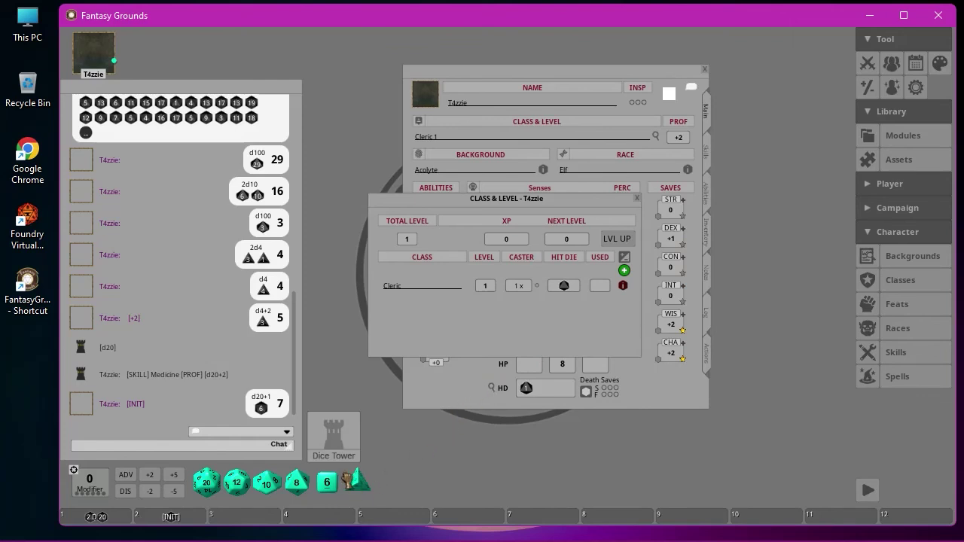
{"action": "left_click_drag", "start_coordinate": [251, 524], "coordinate": [247, 521]}
{"action": "left_click", "coordinate": [636, 198]}
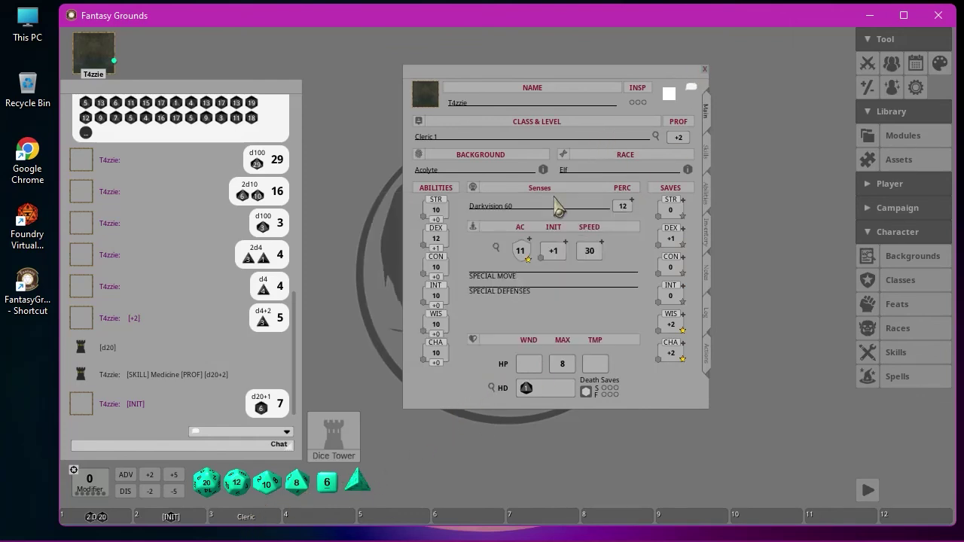
- Open the Cleric class record from its hotkey slot, browse its tables and features, and close it
{"action": "left_click", "coordinate": [246, 520]}
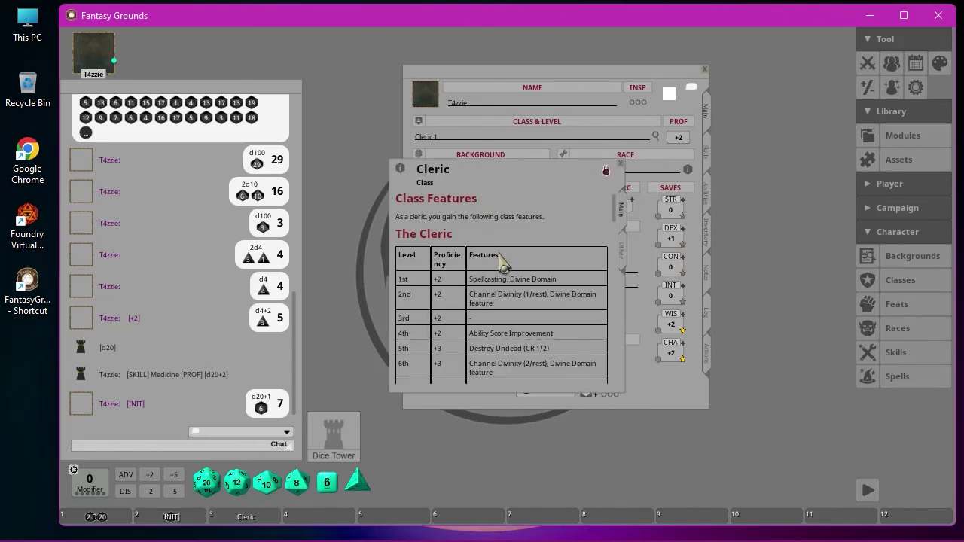
{"action": "scroll", "coordinate": [513, 278], "scroll_direction": "down", "scroll_amount": 10}
{"action": "scroll", "coordinate": [518, 297], "scroll_direction": "down", "scroll_amount": 10}
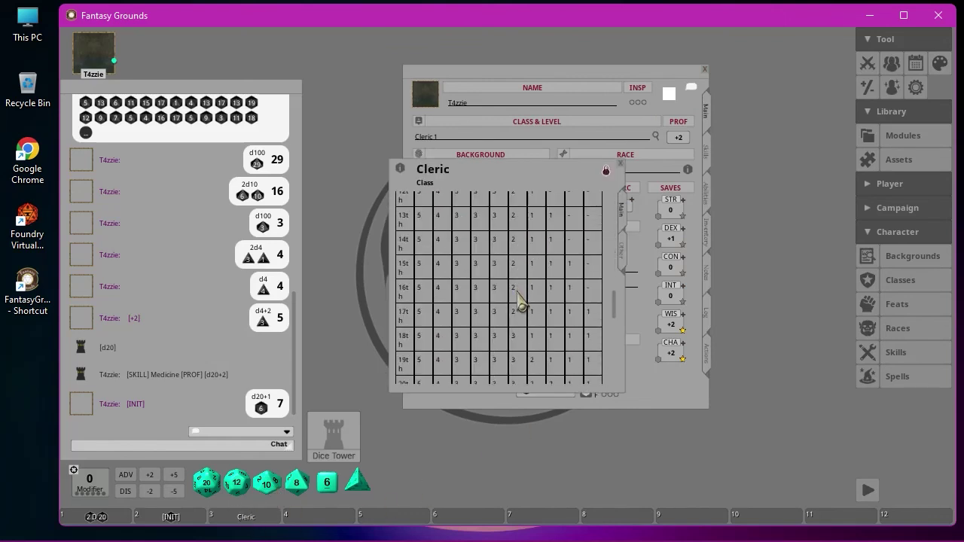
{"action": "scroll", "coordinate": [520, 301], "scroll_direction": "down", "scroll_amount": 4}
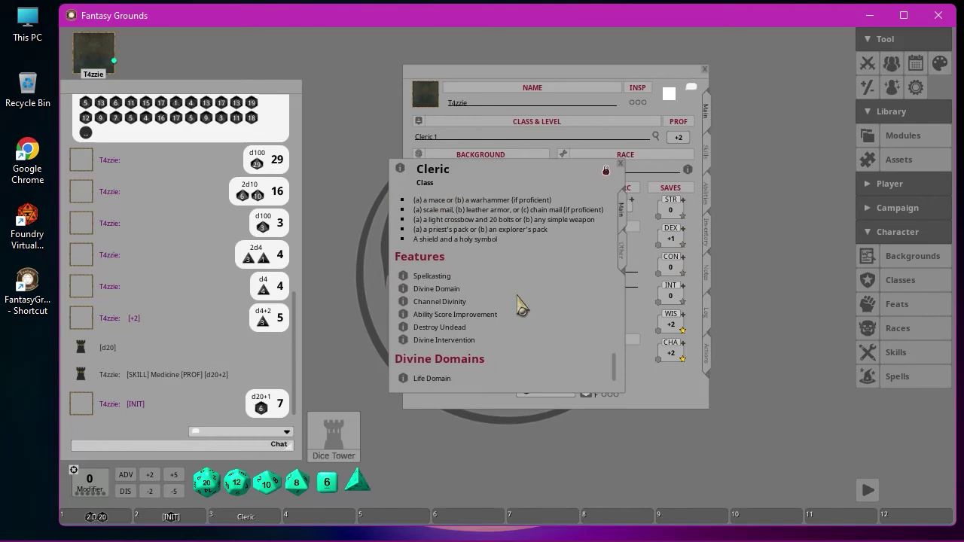
{"action": "left_click", "coordinate": [620, 163]}
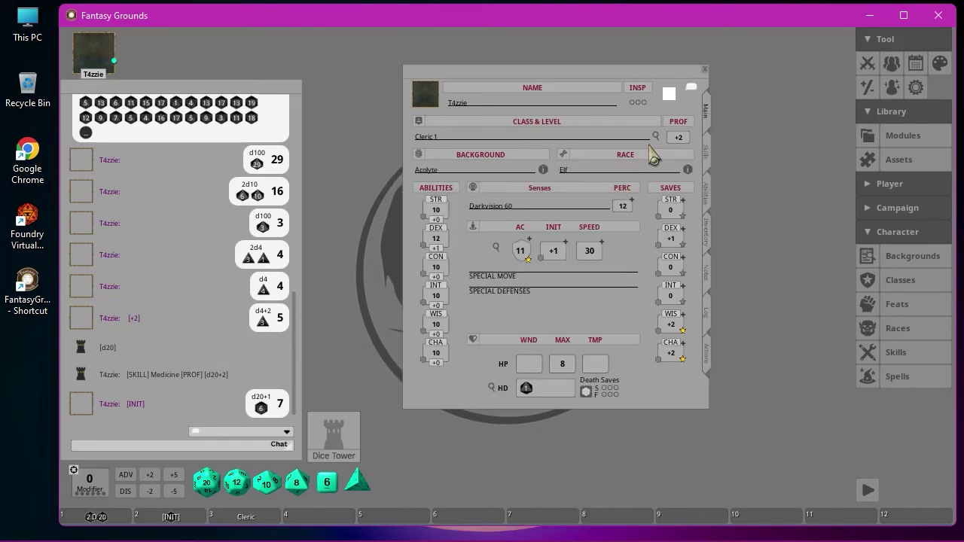
- Store the character sheet in the fourth hotkey slot, open it from there, and close it
{"action": "left_click", "coordinate": [704, 69]}
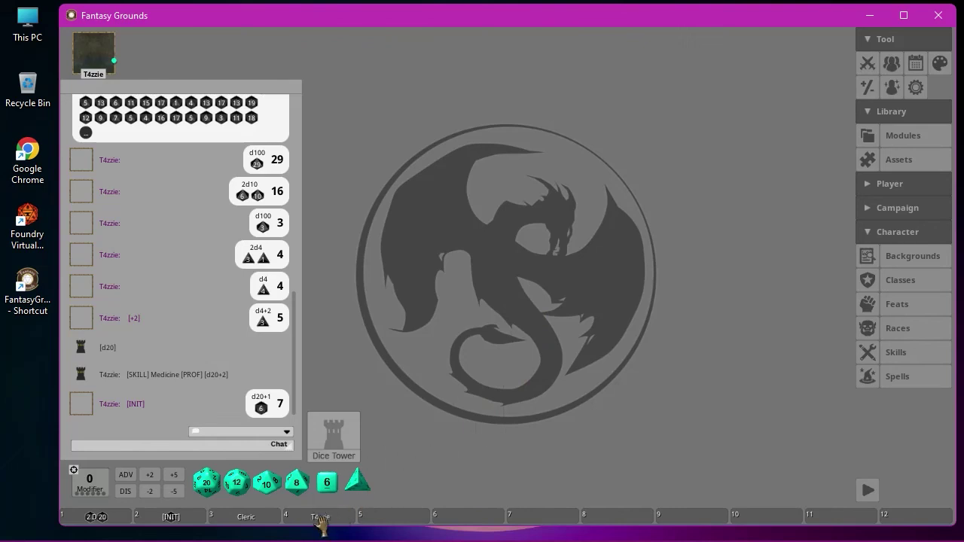
{"action": "mouse_move", "coordinate": [335, 524]}
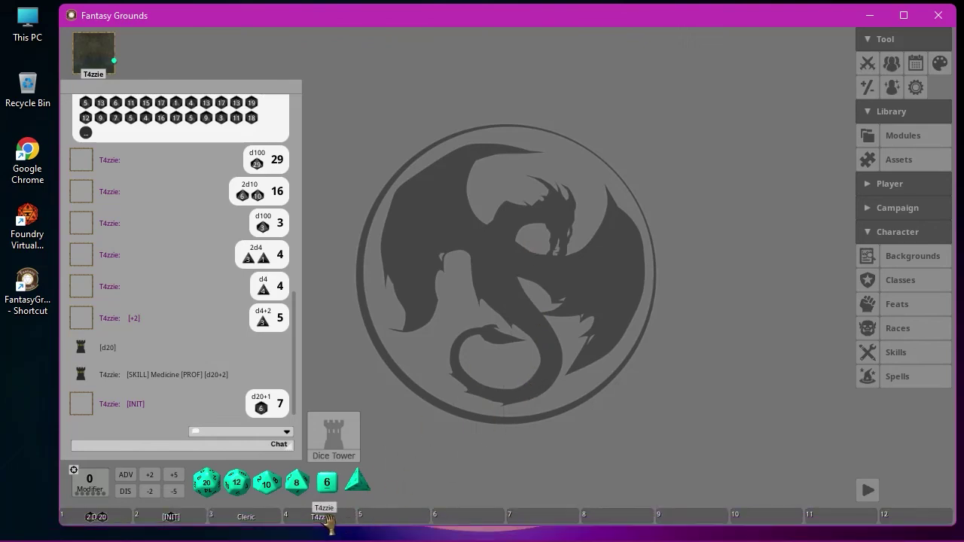
{"action": "left_click", "coordinate": [326, 518]}
{"action": "left_click", "coordinate": [708, 72]}
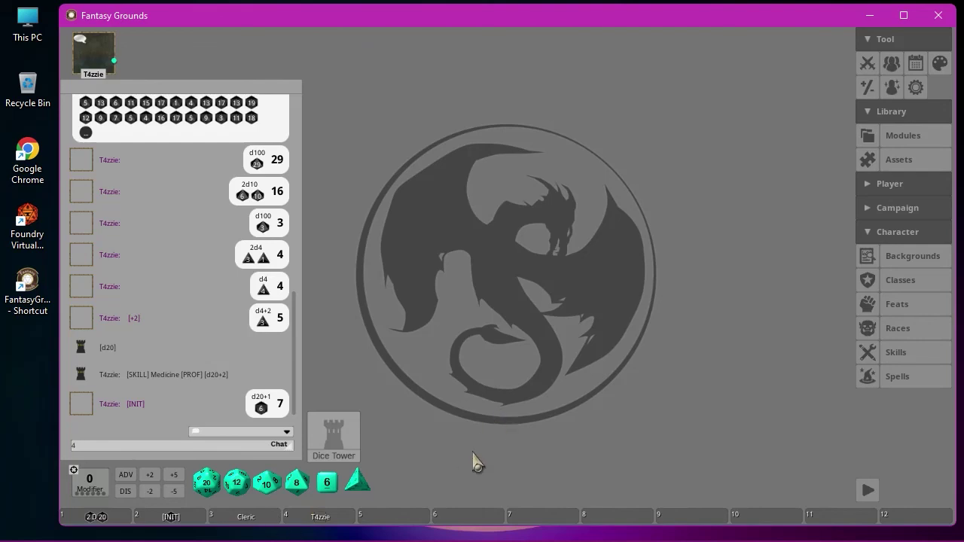
- Reopen and close the character sheet using the fourth hotkey slot, and roll the 2d20 stored in the first
{"action": "type", "text": "43"}
{"action": "left_click", "coordinate": [330, 516]}
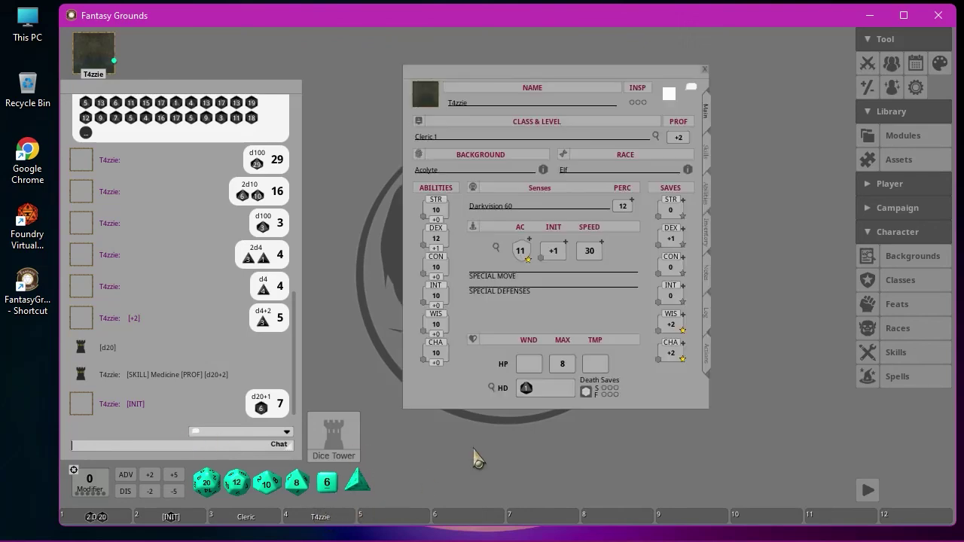
{"action": "mouse_move", "coordinate": [285, 527]}
{"action": "left_click", "coordinate": [704, 68]}
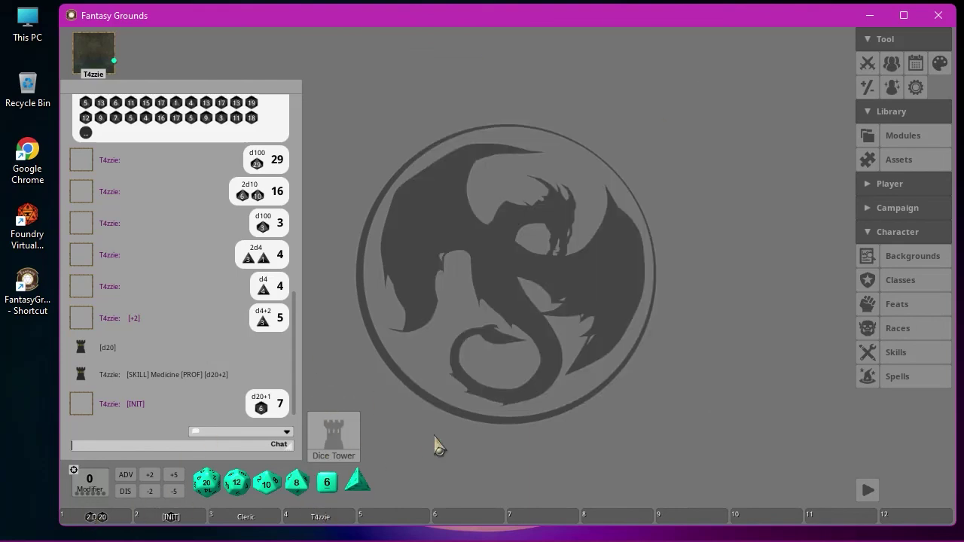
{"action": "left_click", "coordinate": [92, 520]}
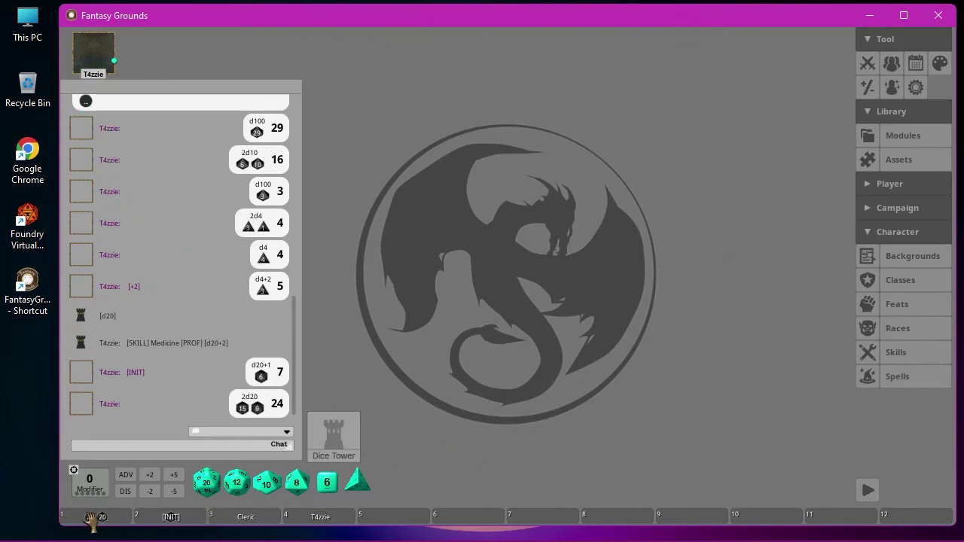
- Clear the character sheet, Cleric class, initiative roll and 2d20 from the first four hotkey slots
{"action": "right_click", "coordinate": [320, 520]}
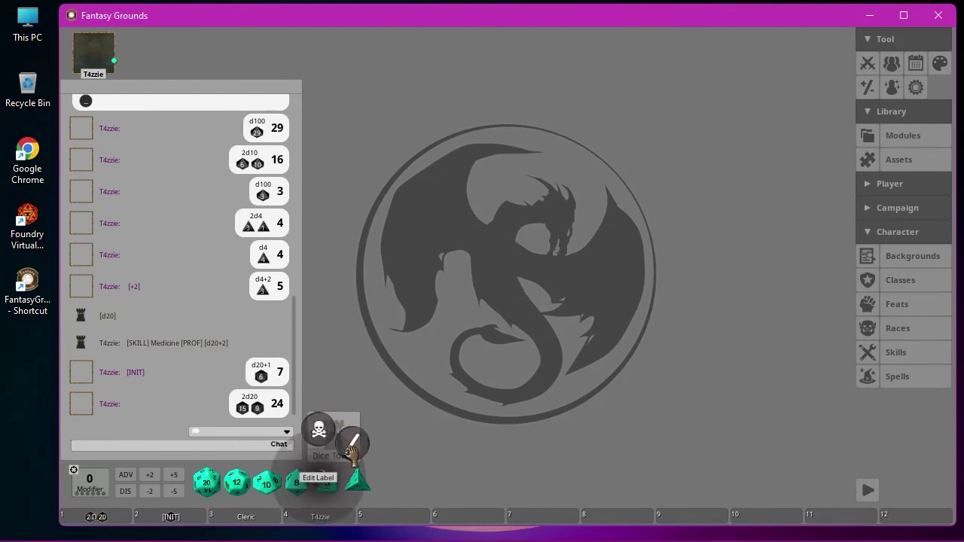
{"action": "left_click", "coordinate": [321, 432]}
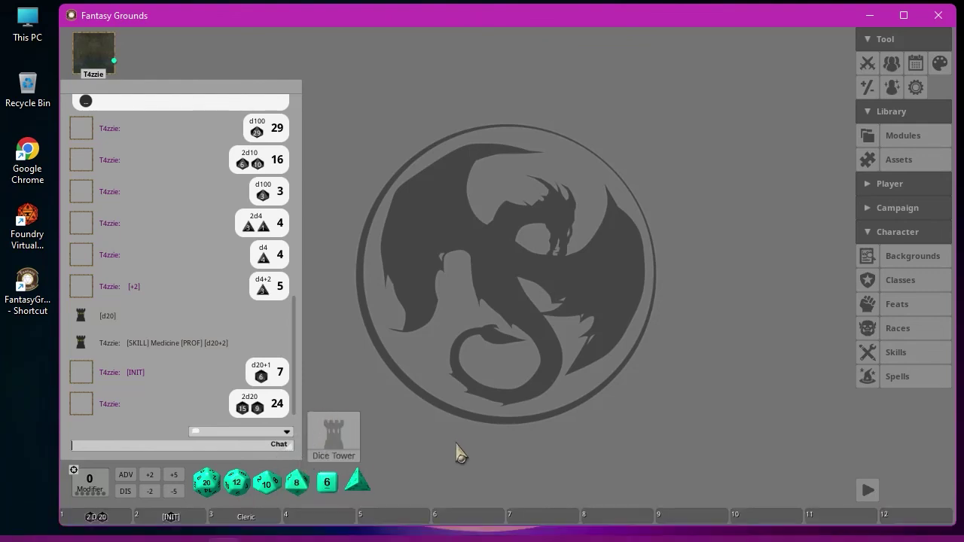
{"action": "right_click", "coordinate": [245, 518]}
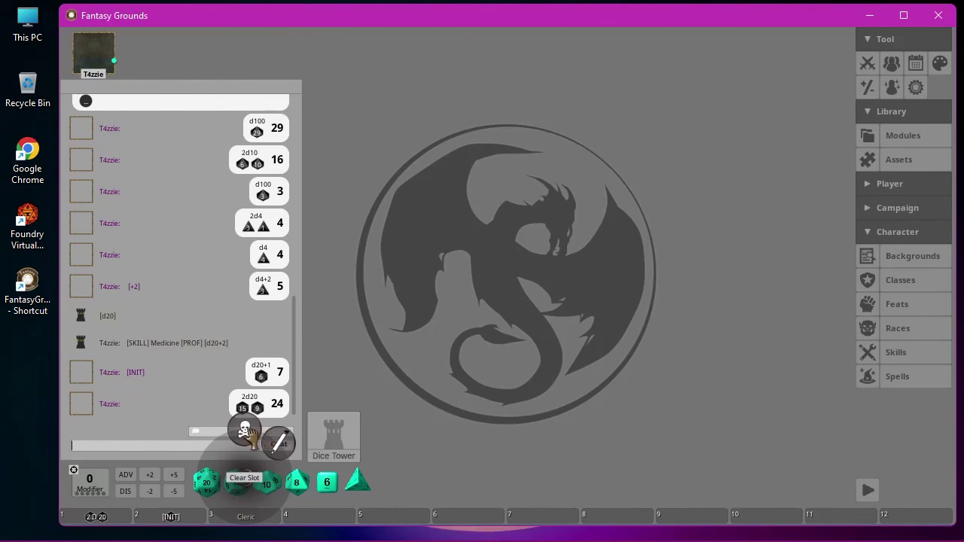
{"action": "left_click", "coordinate": [245, 430]}
{"action": "right_click", "coordinate": [171, 518]}
{"action": "left_click", "coordinate": [180, 430]}
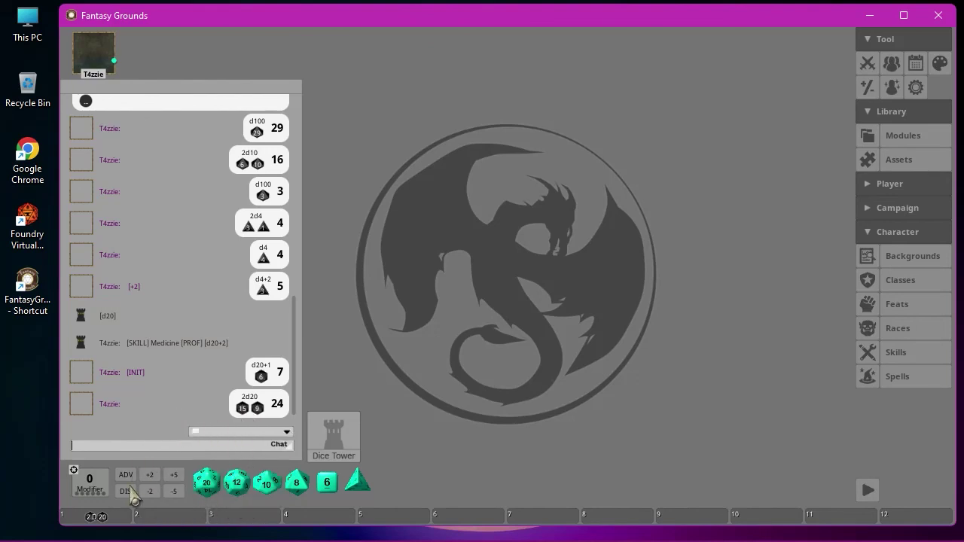
{"action": "right_click", "coordinate": [94, 517]}
{"action": "left_click", "coordinate": [106, 431]}
- Look through the alternate hotkey slot sets available with the modifier-key combinations, such as C, A, S-A and S-C
{"action": "key", "text": "shift"}
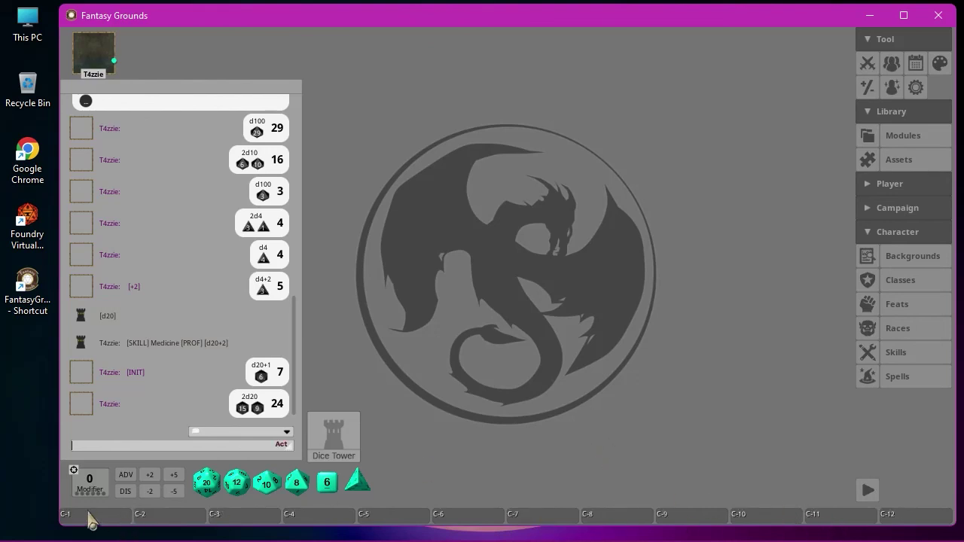
{"action": "key", "text": "ctrl"}
{"action": "key", "text": "alt"}
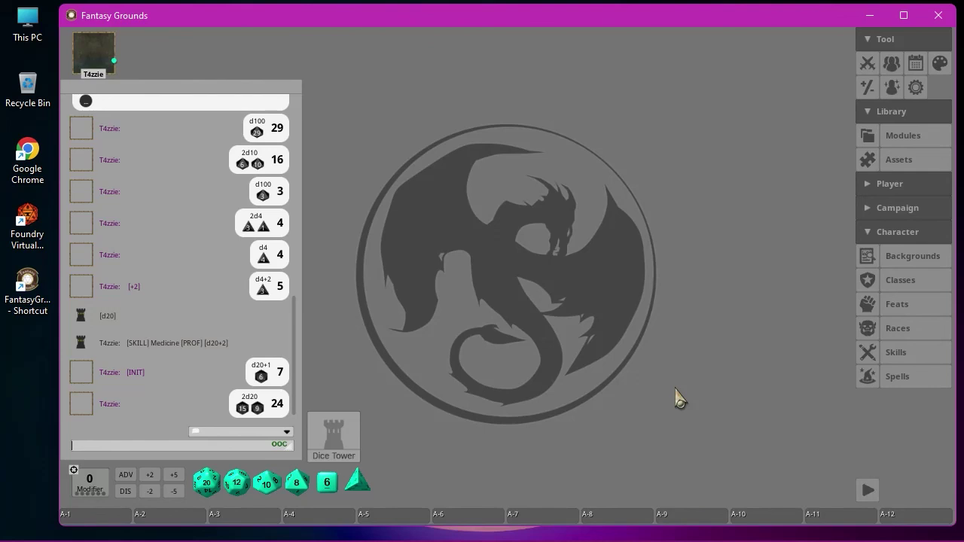
{"action": "key", "text": "shift+alt"}
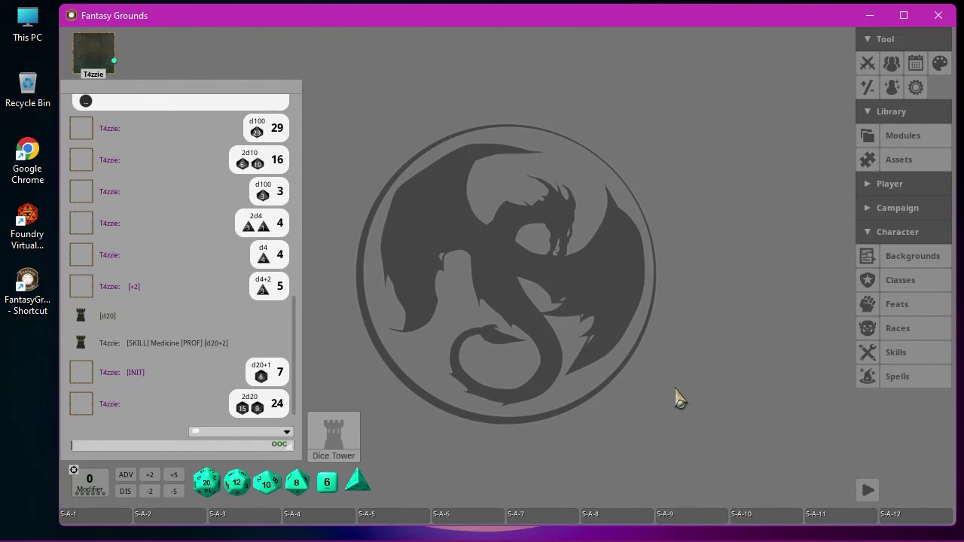
{"action": "key", "text": "ctrl+alt"}
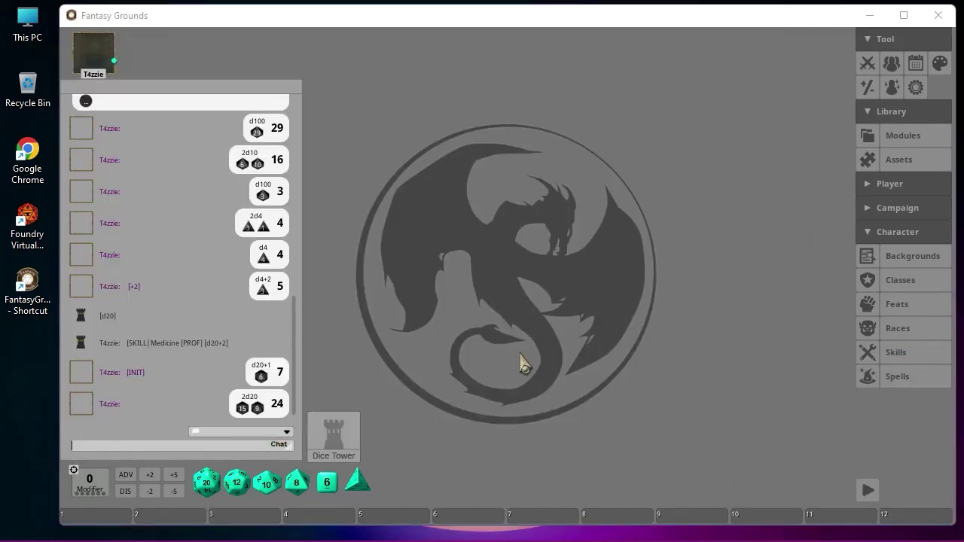
{"action": "key", "text": "ctrl+shift"}
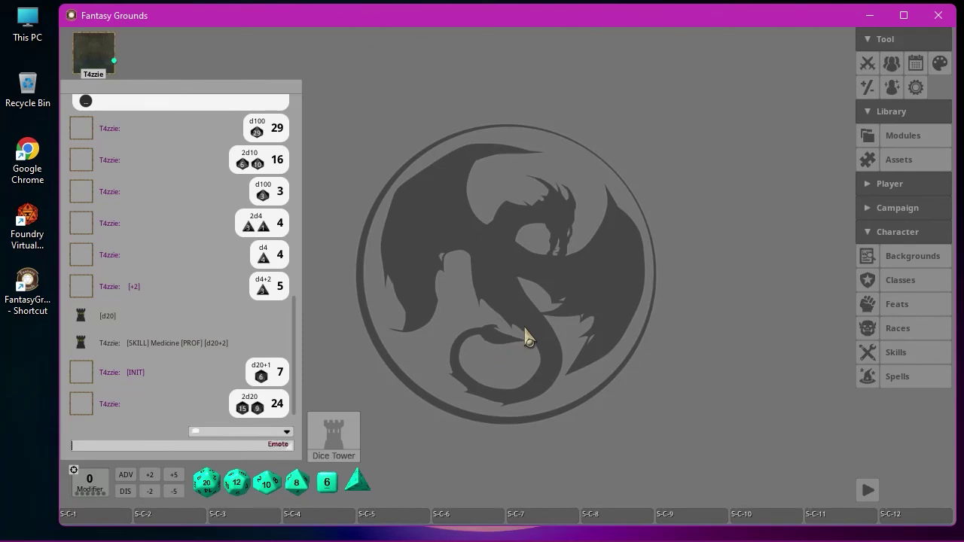
{"action": "key", "text": "alt"}
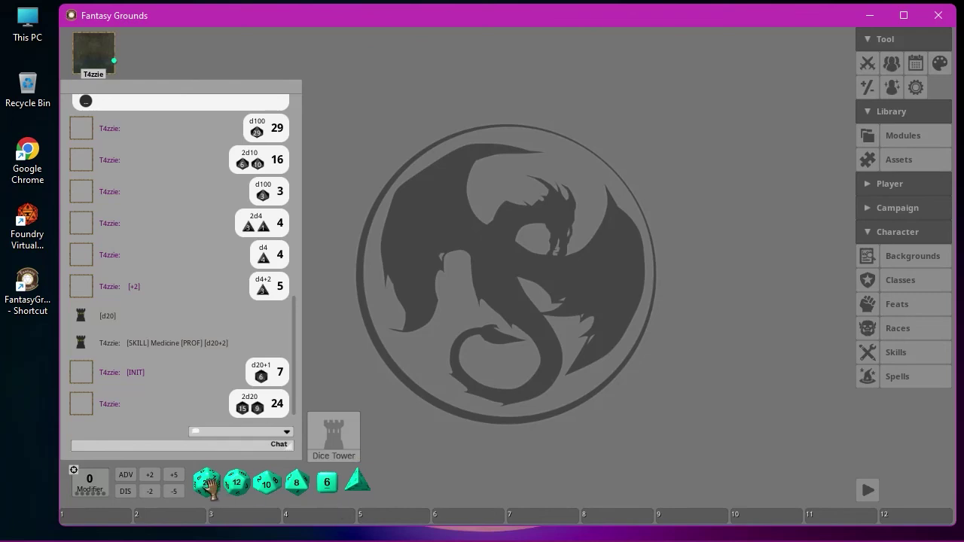
- Store a 4d6 roll in hotkey slot S-1 and roll it from that slot
{"action": "key", "text": "shift"}
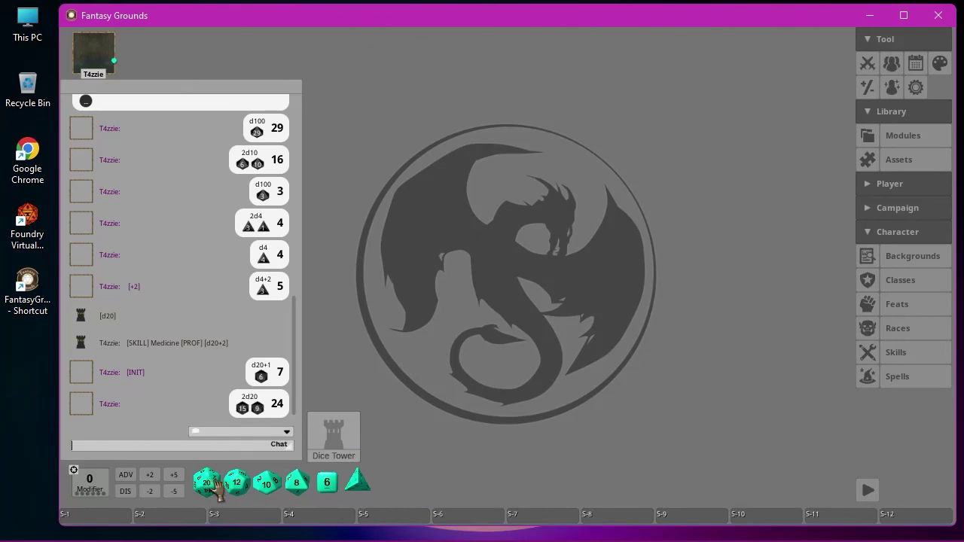
{"action": "left_click_drag", "start_coordinate": [335, 488], "coordinate": [86, 517]}
{"action": "right_click", "coordinate": [429, 310]}
{"action": "right_click", "coordinate": [429, 310]}
{"action": "right_click", "coordinate": [426, 308]}
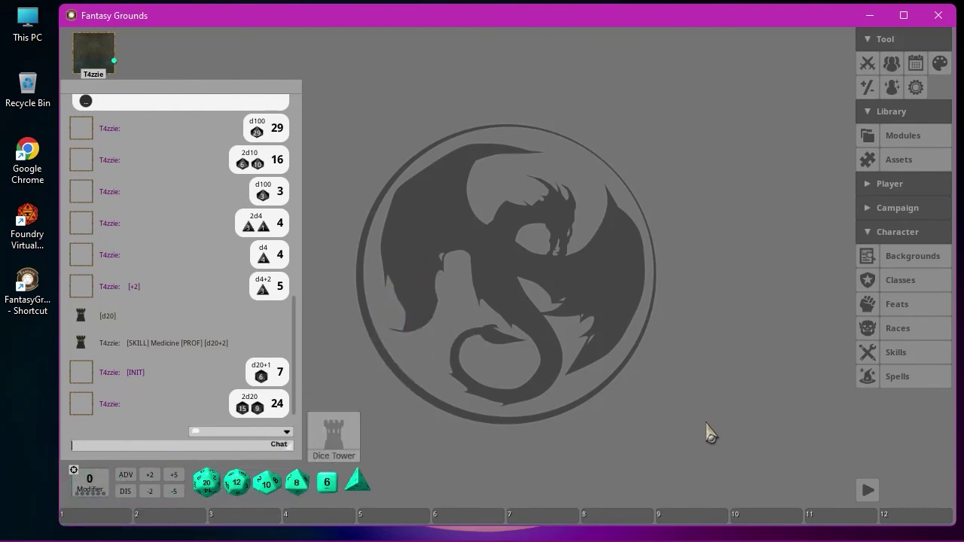
{"action": "key", "text": "shift"}
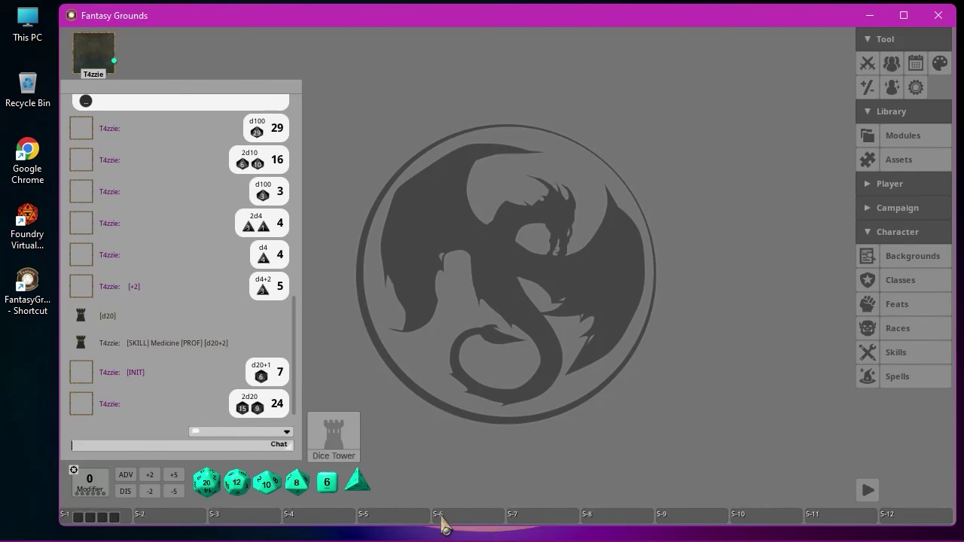
{"action": "key", "text": "shift+F1"}
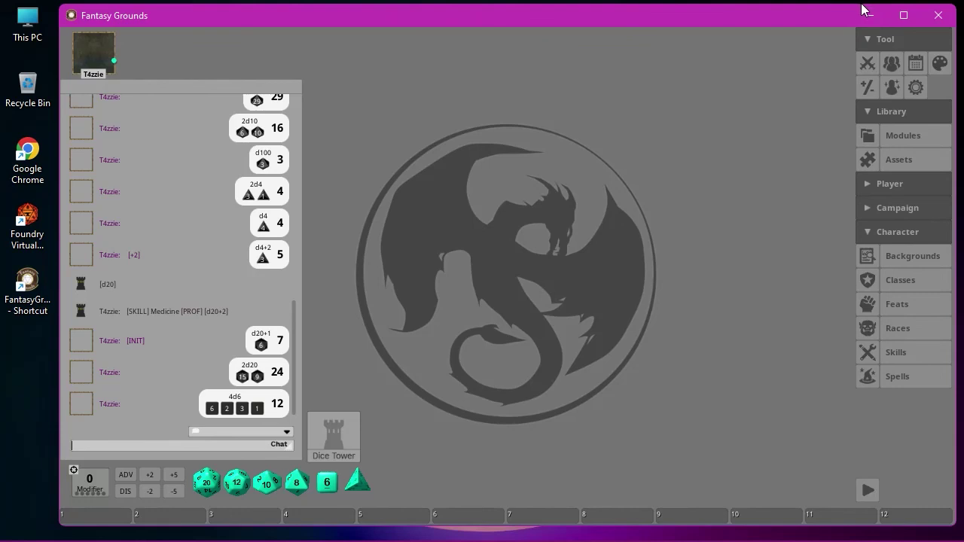
- View the record types in the sidebar's Campaign group, collapse it again, and toggle the Player group
{"action": "left_click", "coordinate": [876, 213]}
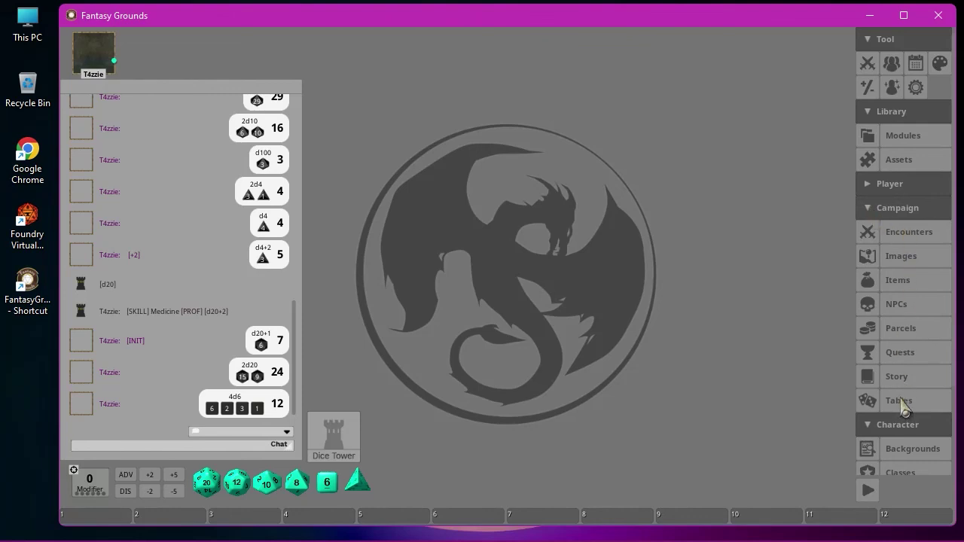
{"action": "left_click", "coordinate": [871, 213]}
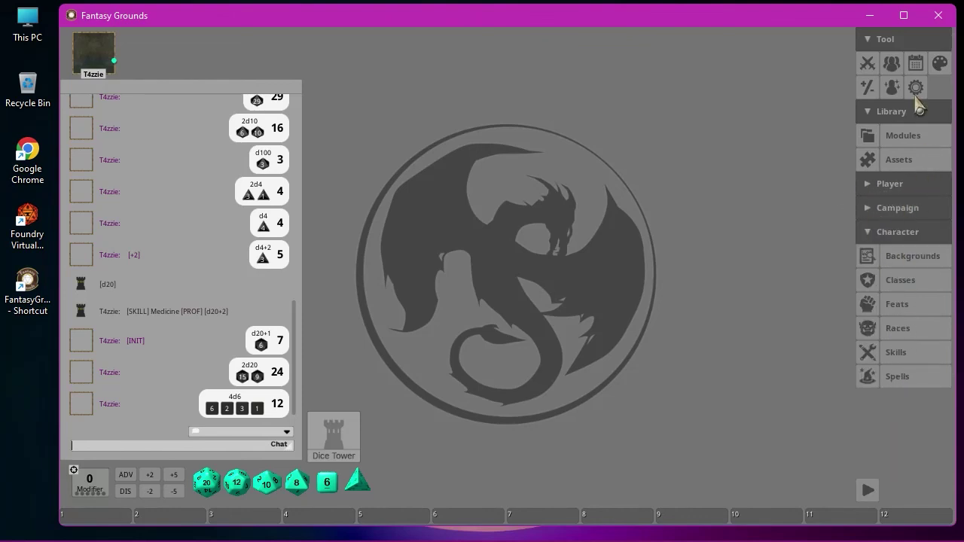
{"action": "left_click", "coordinate": [870, 184]}
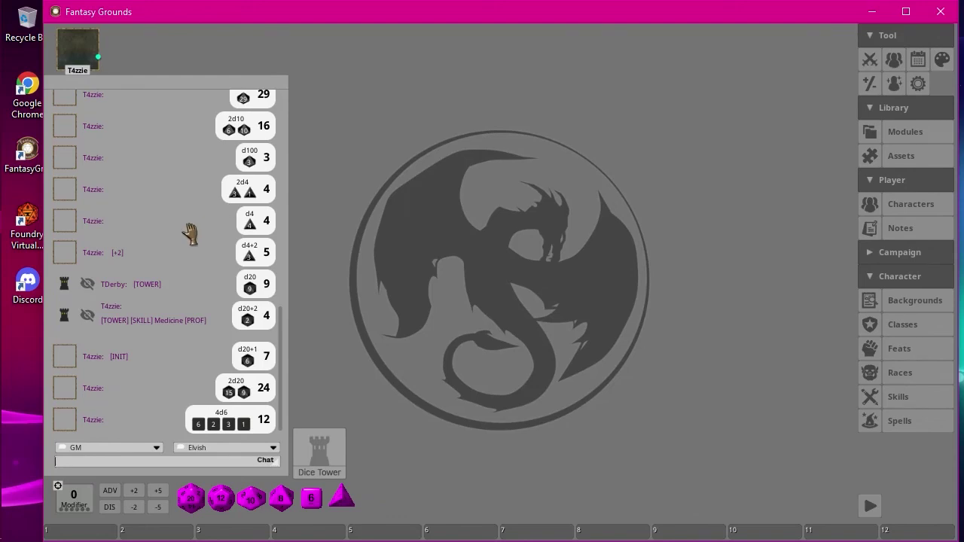
- Clear the entire chat history in the GM's chat window
{"action": "right_click", "coordinate": [159, 167]}
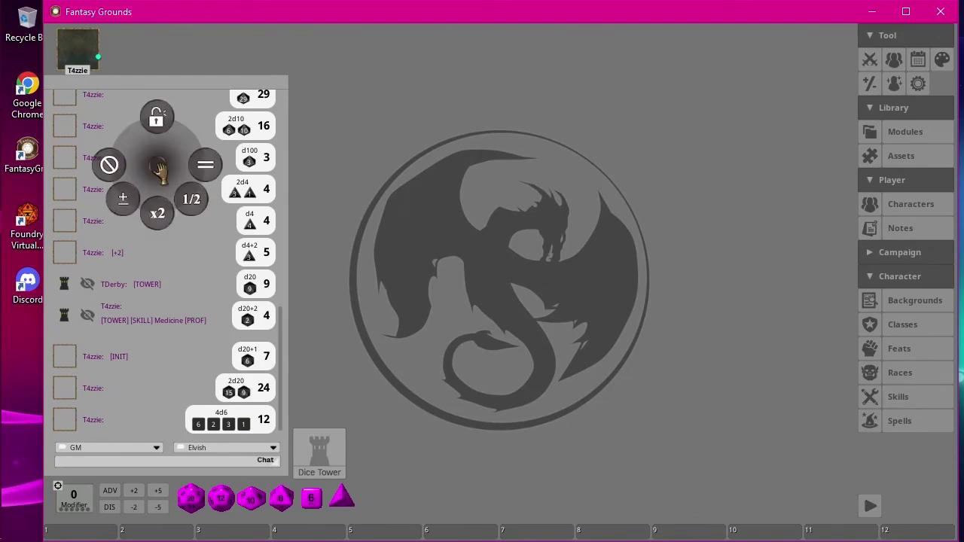
{"action": "left_click", "coordinate": [58, 118]}
{"action": "right_click", "coordinate": [54, 117]}
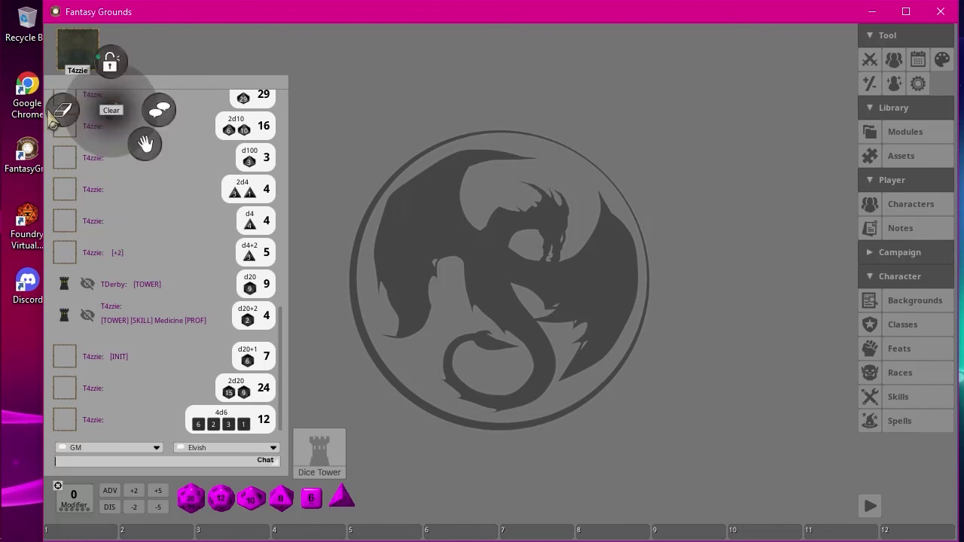
{"action": "left_click", "coordinate": [56, 117]}
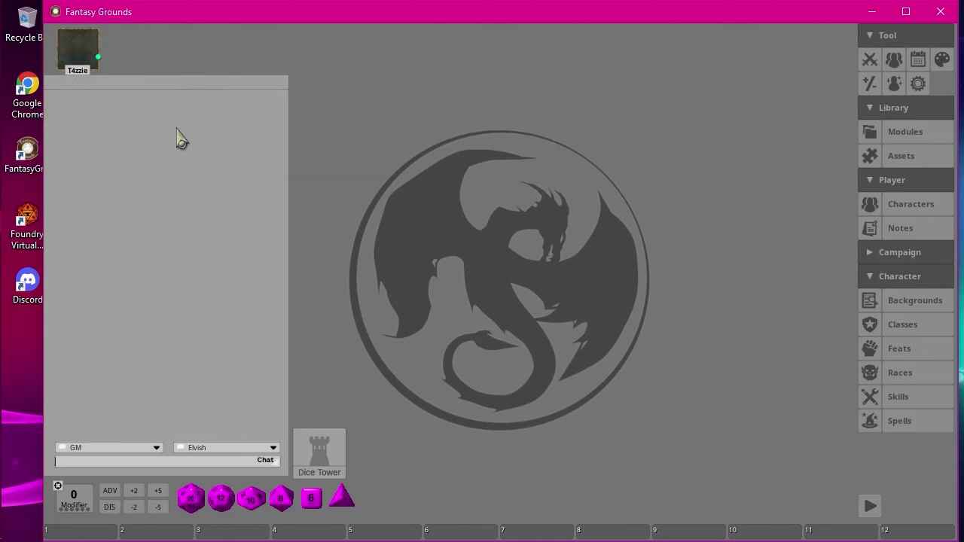